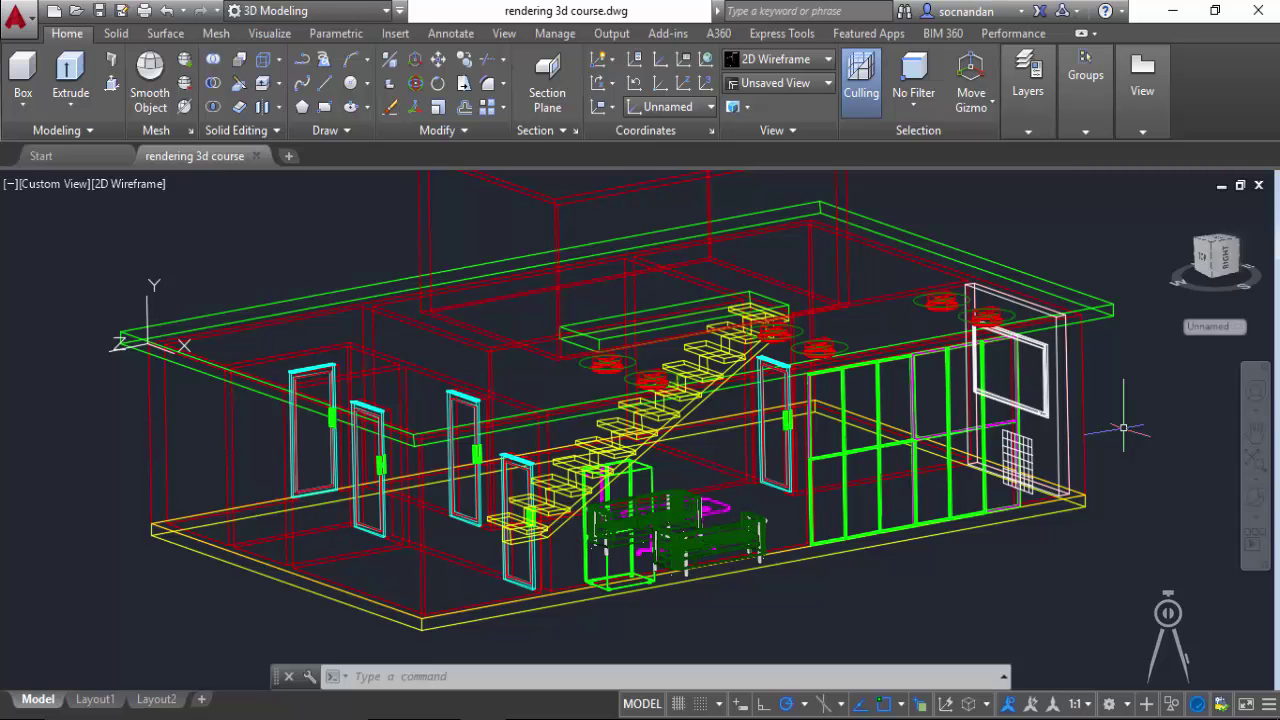
# Open the Materials Browser, place it over the empty side of the drawing and enlarge its library section
pyautogui.click(271, 34)
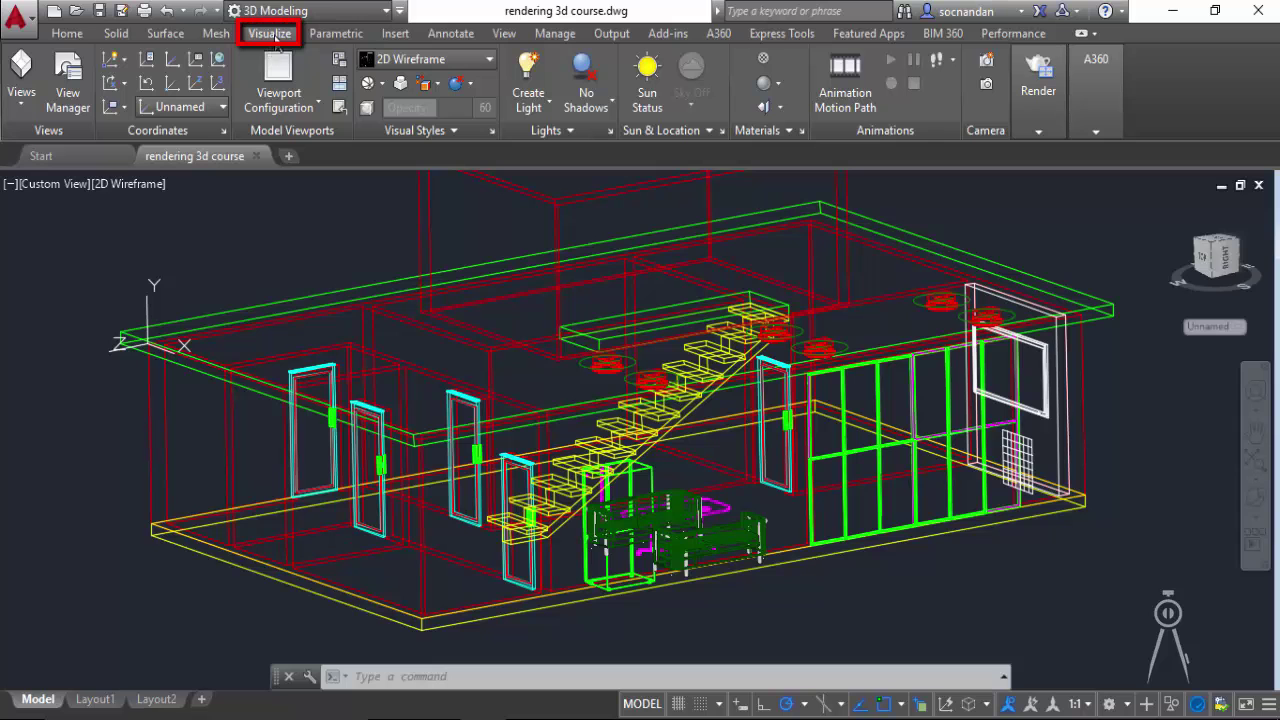
pyautogui.click(769, 70)
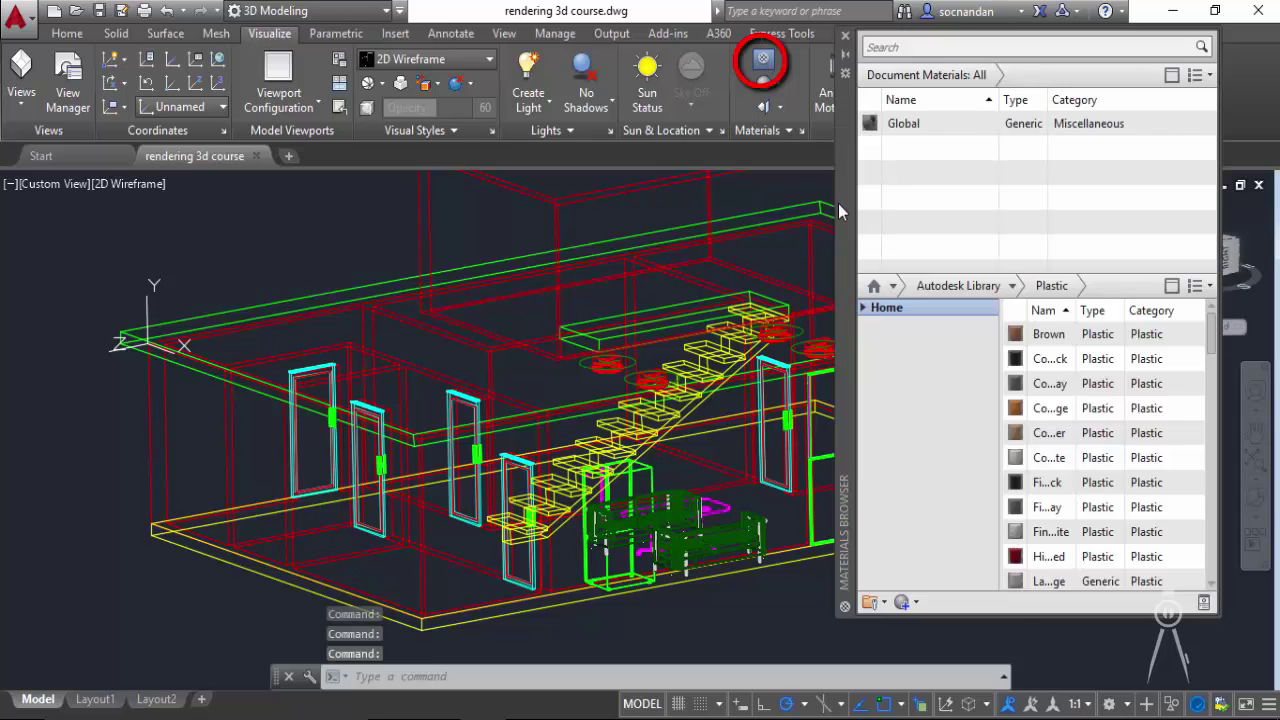
pyautogui.moveTo(844, 248)
pyautogui.mouseDown()
pyautogui.moveTo(256, 208)
pyautogui.moveTo(101, 248)
pyautogui.mouseUp()
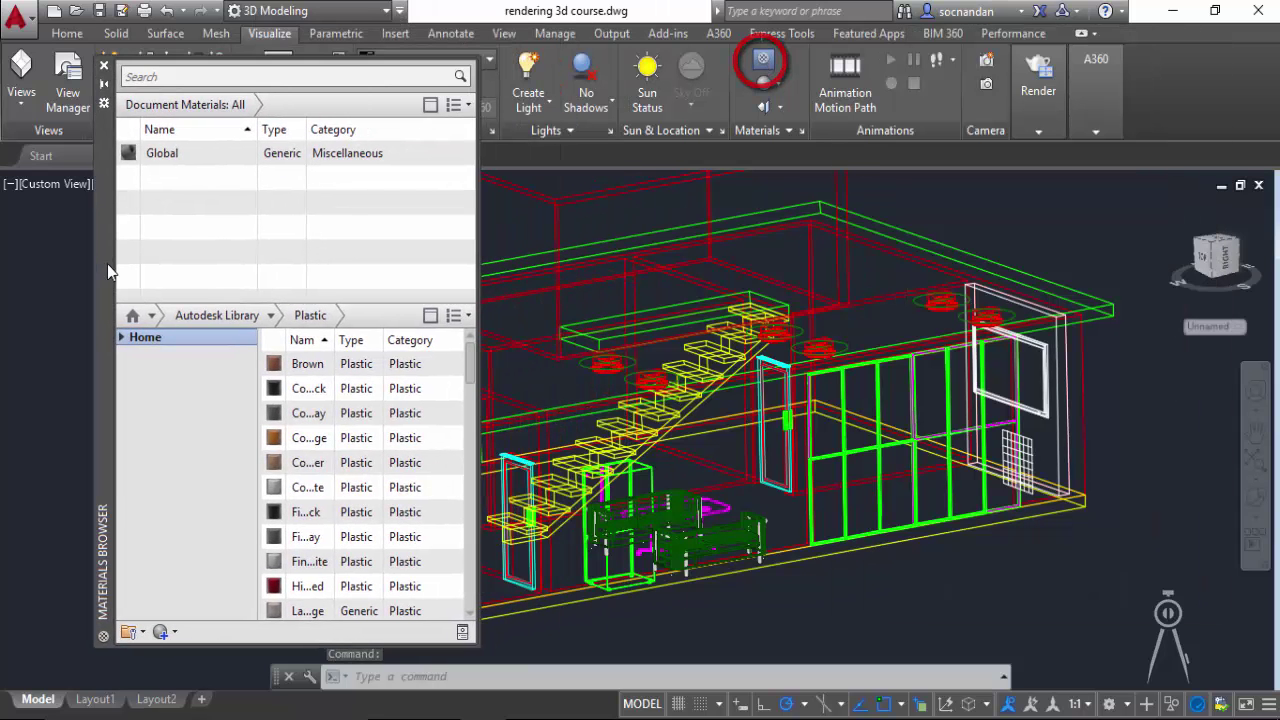
pyautogui.moveTo(303, 296); pyautogui.dragTo(305, 197)
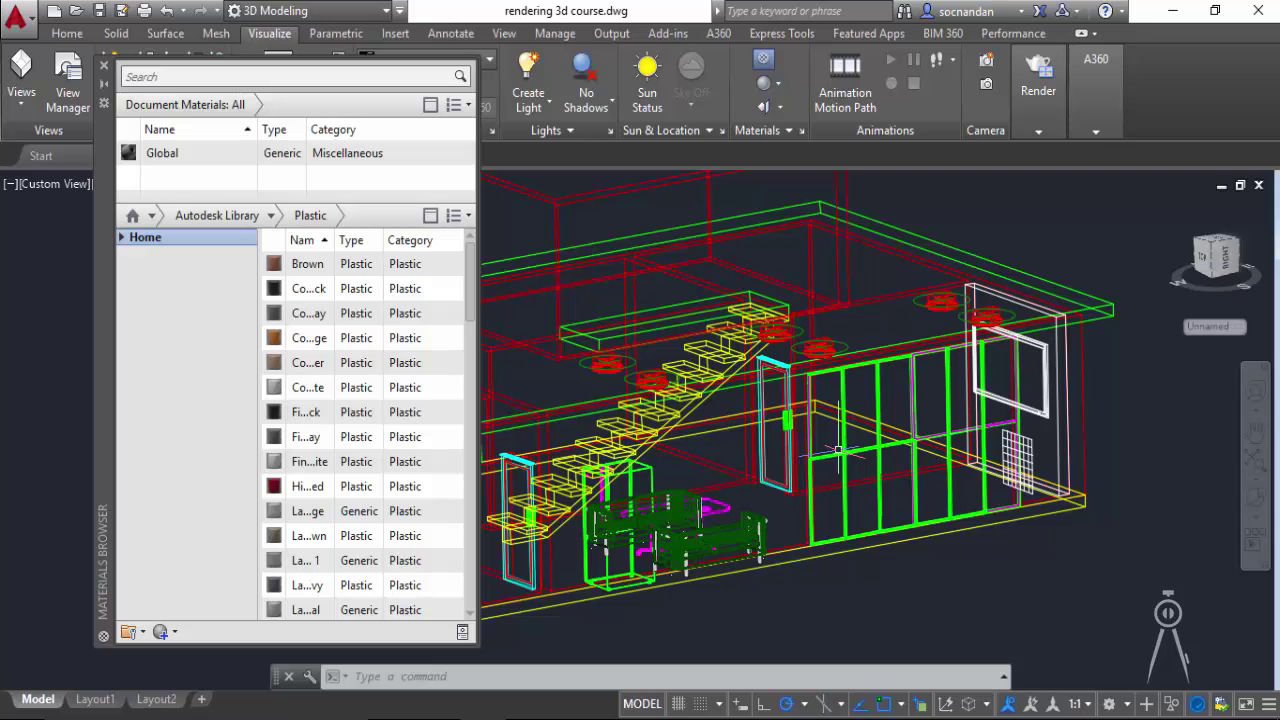
# Reposition the Materials Browser to uncover the viewport controls and set the visual style to Shaded
pyautogui.scroll(-3, 838, 452)
pyautogui.moveTo(829, 444); pyautogui.dragTo(969, 456, button='middle')
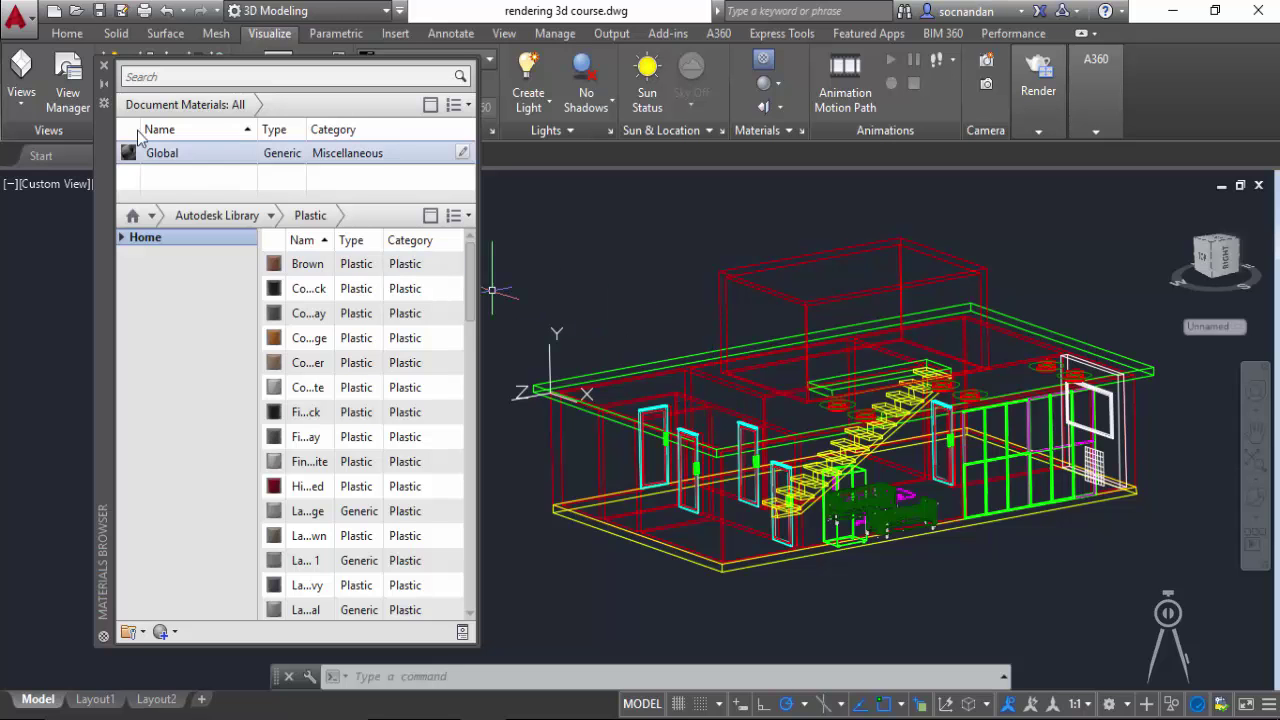
pyautogui.moveTo(100, 160); pyautogui.dragTo(150, 158)
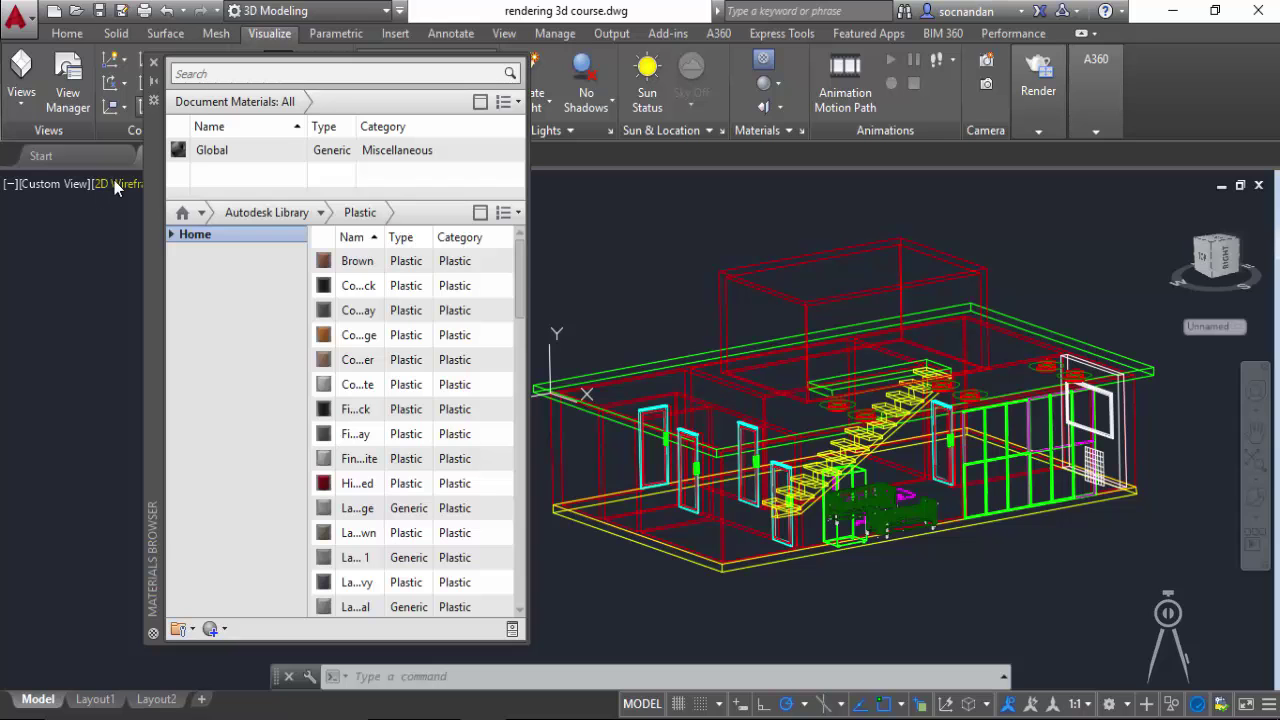
pyautogui.click(115, 184)
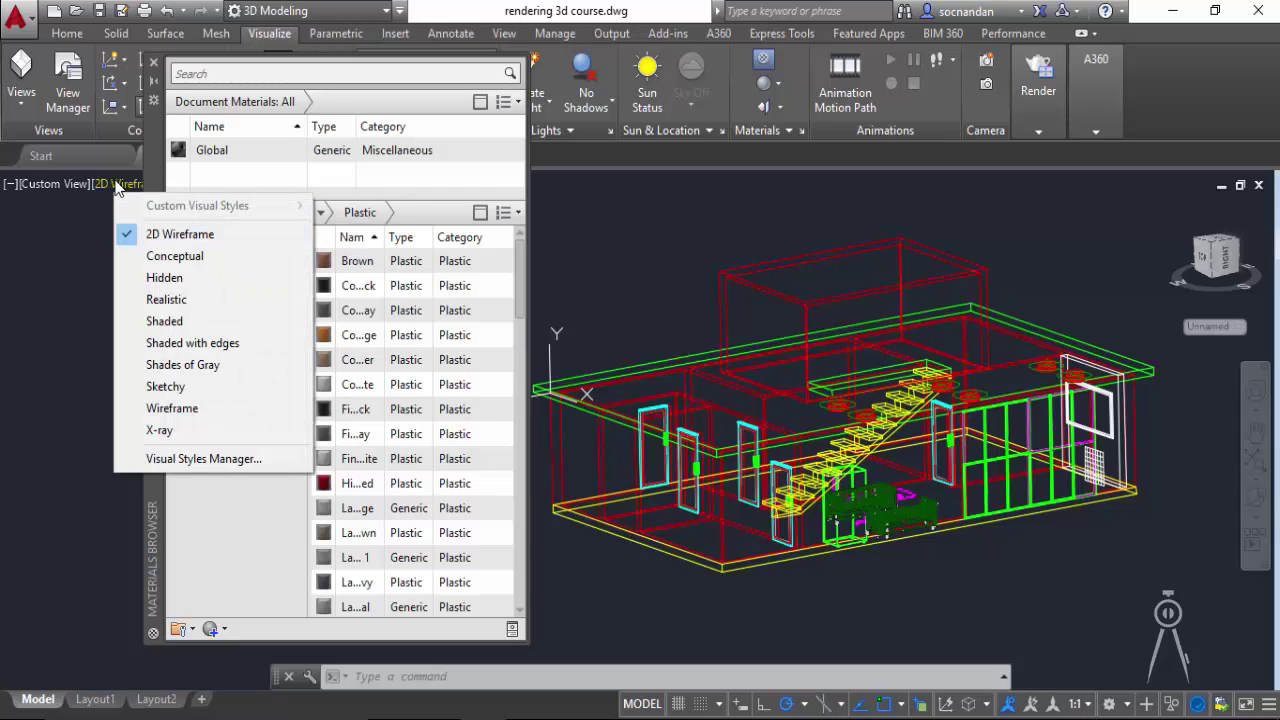
pyautogui.click(163, 322)
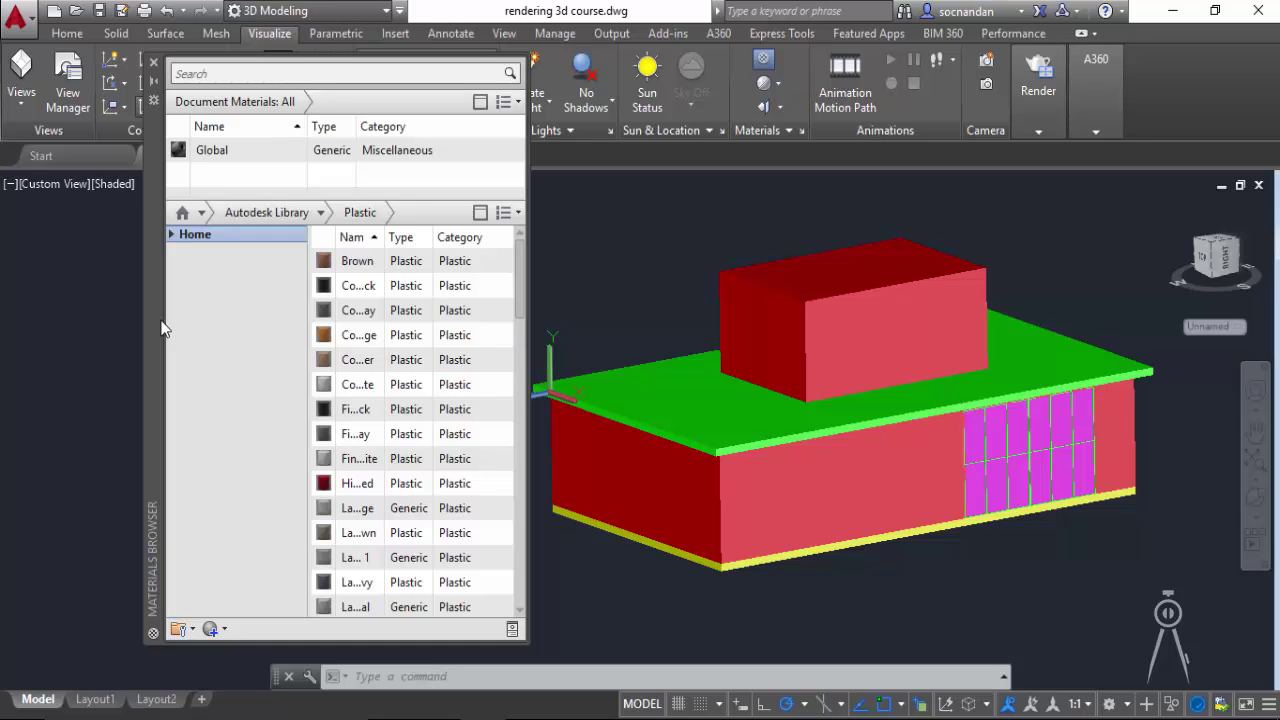
# Add the White paint from the Autodesk Library to the document and apply it to the house walls and the upper block
pyautogui.click(171, 235)
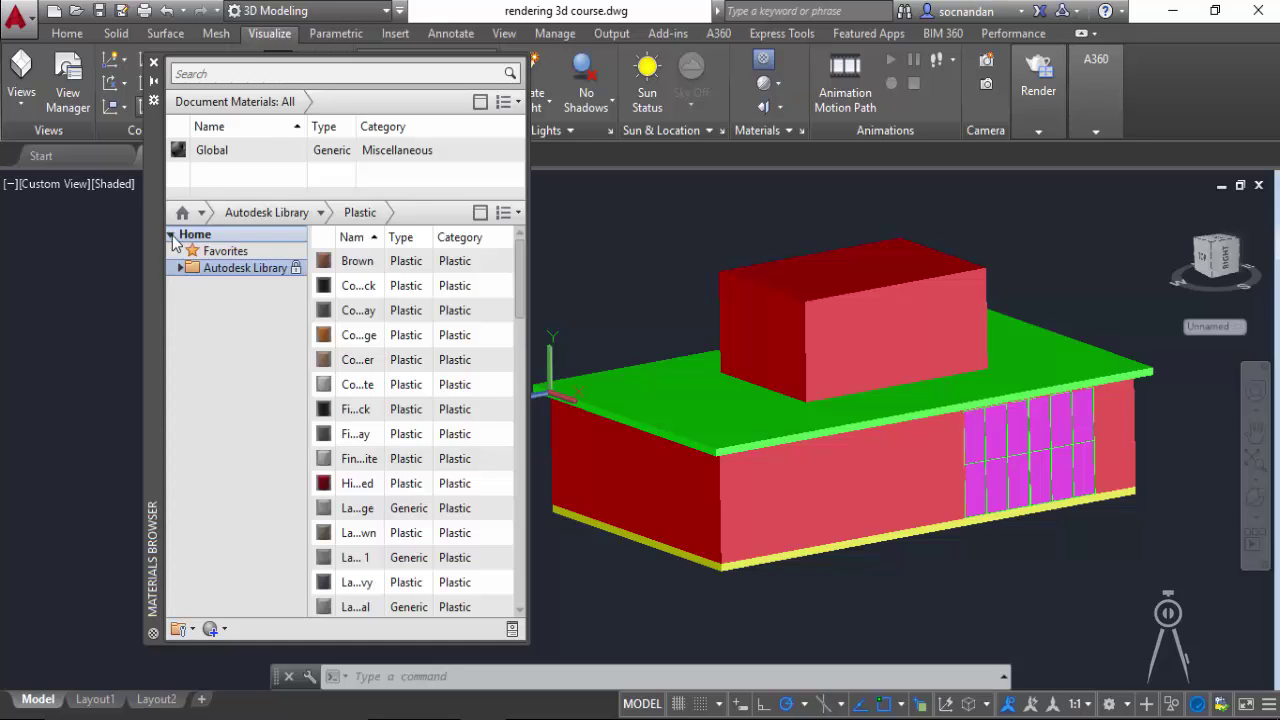
pyautogui.click(180, 268)
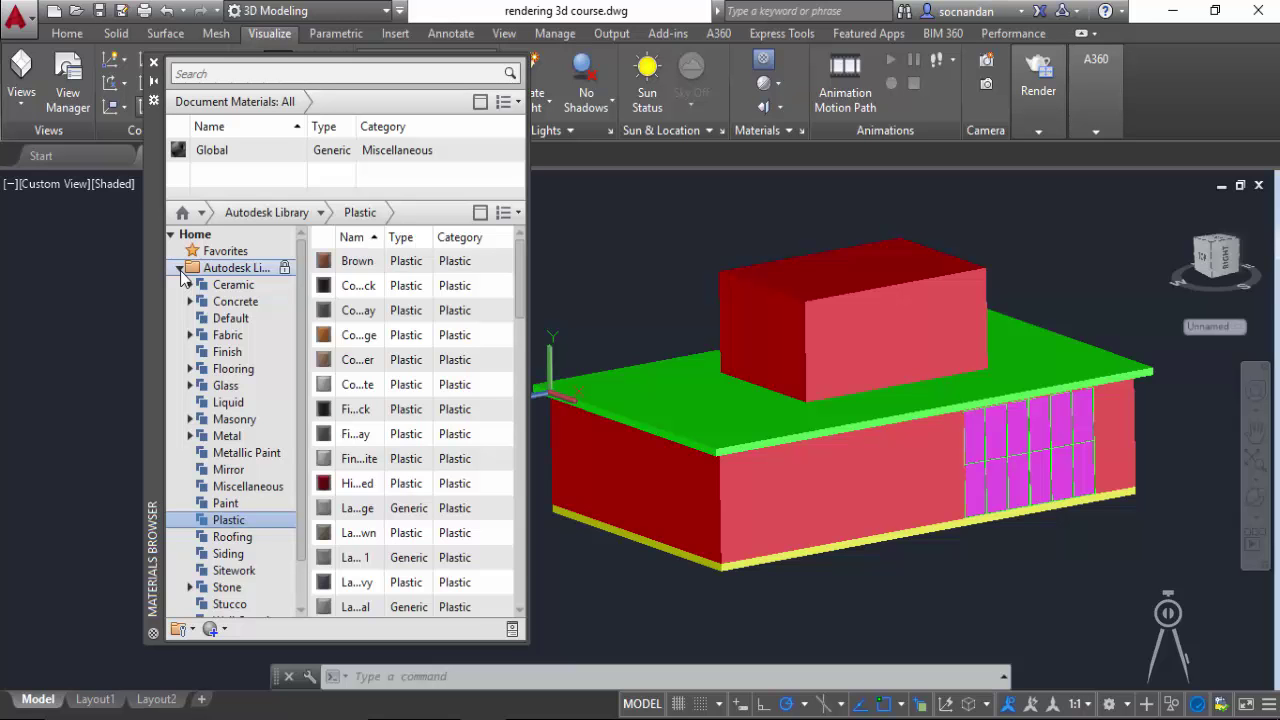
pyautogui.click(238, 505)
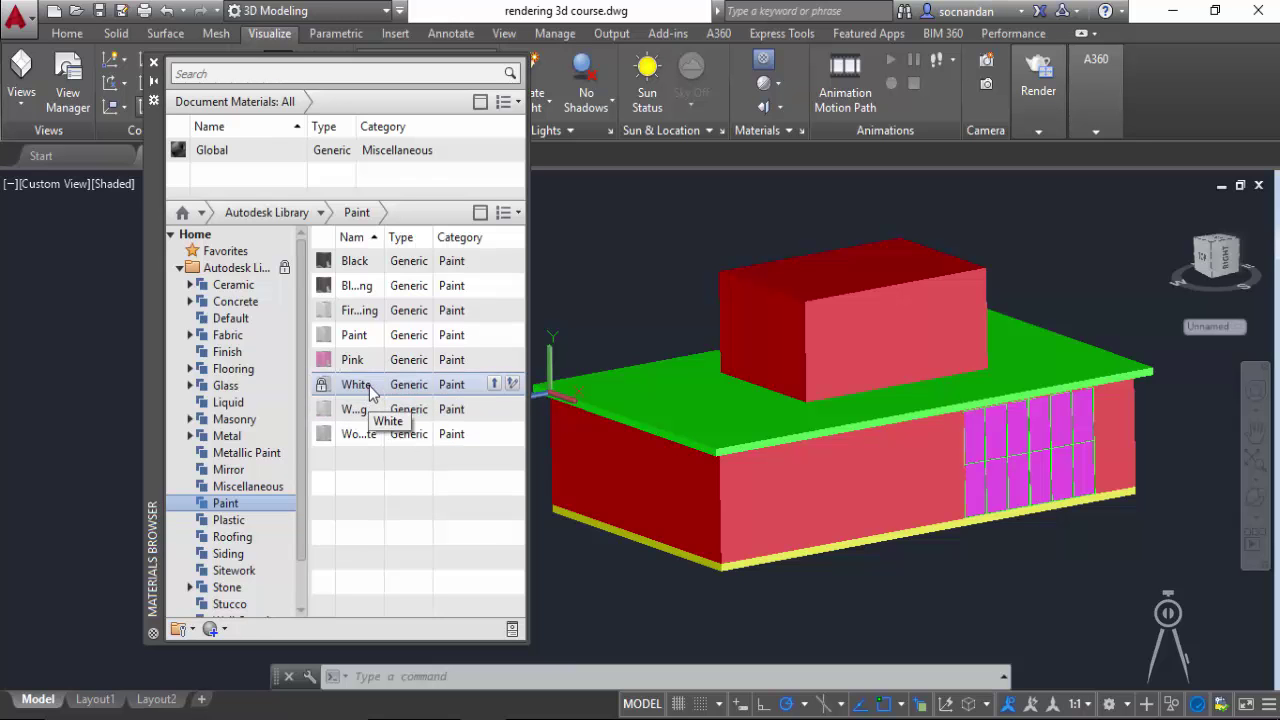
pyautogui.click(494, 387)
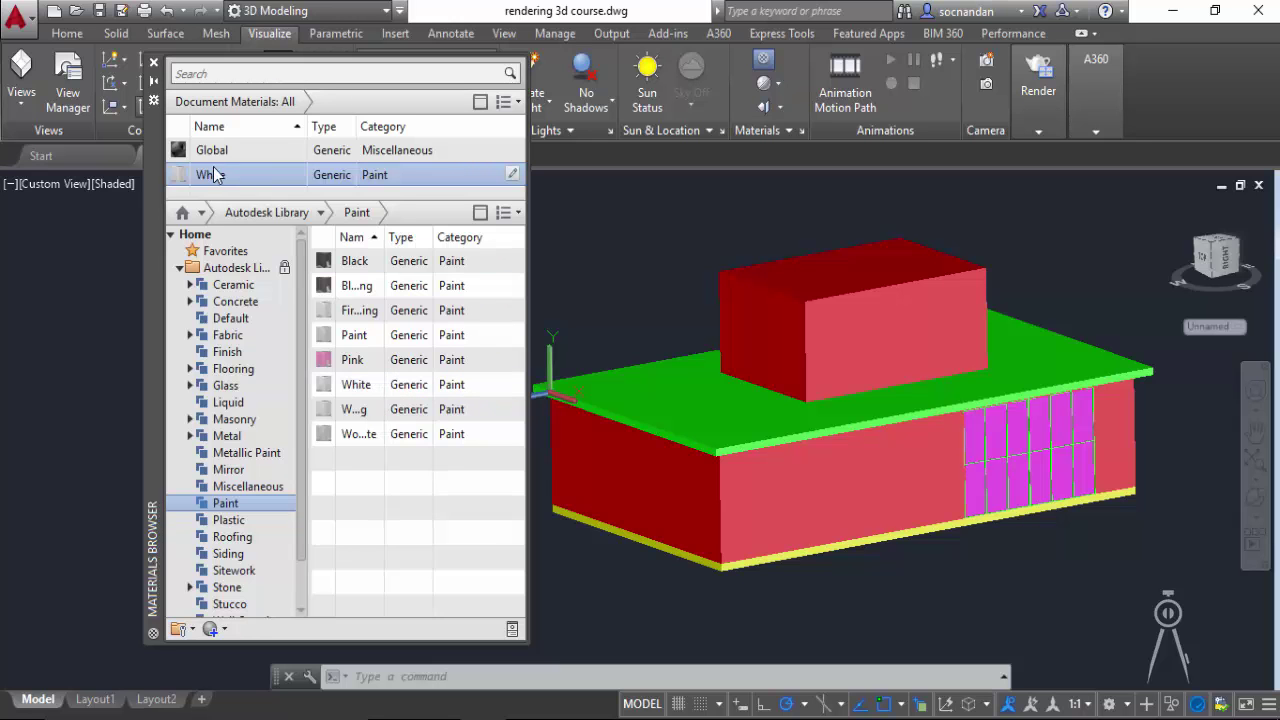
pyautogui.moveTo(330, 185); pyautogui.dragTo(772, 463)
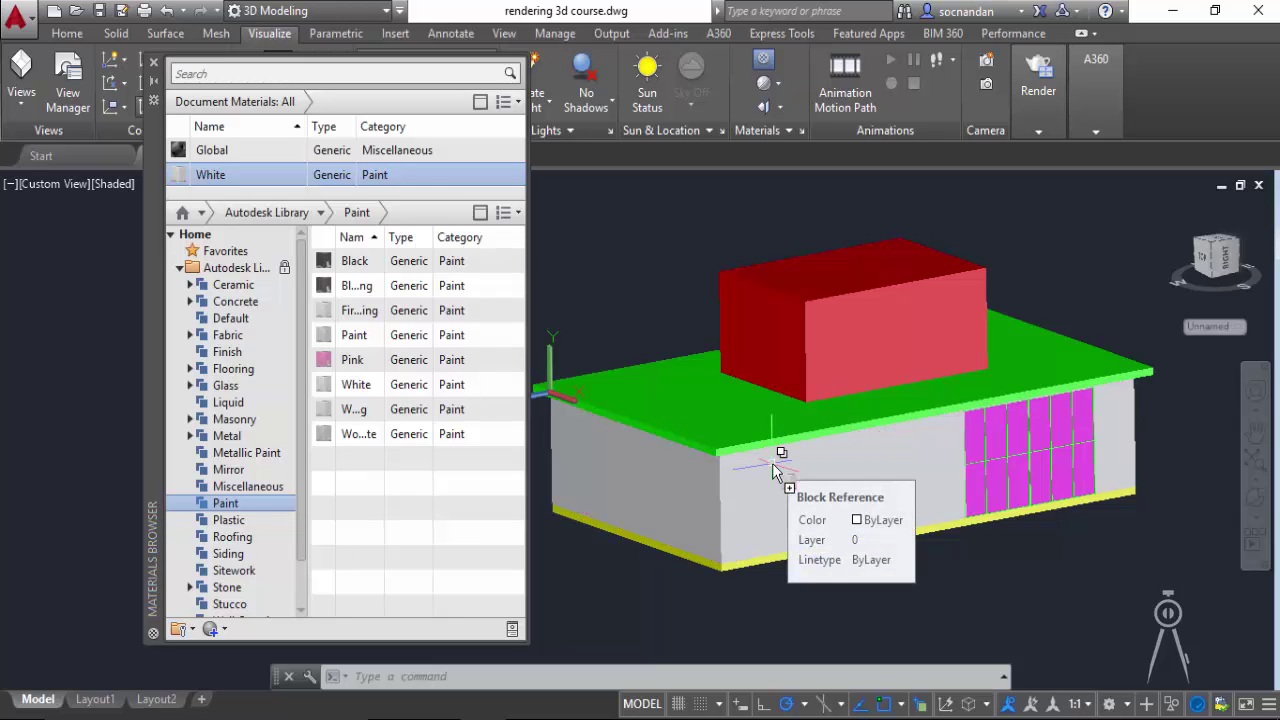
pyautogui.moveTo(437, 192); pyautogui.dragTo(853, 328)
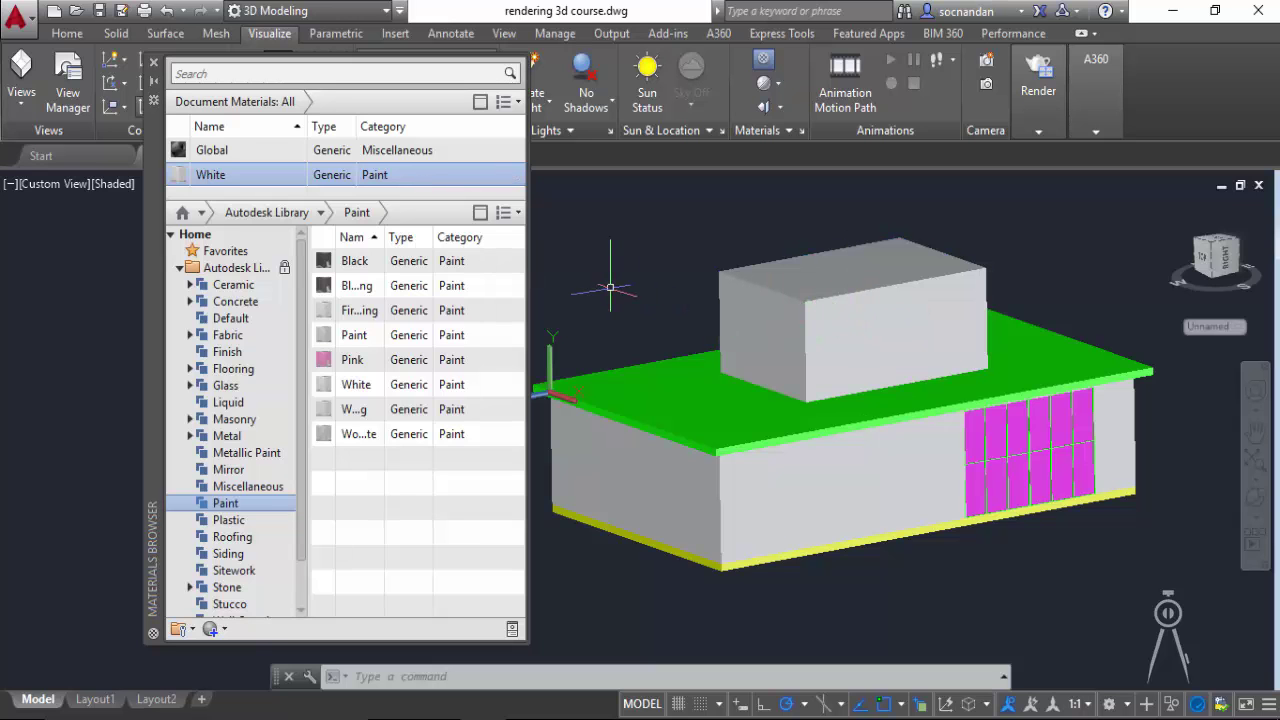
# Add a gray shingle material from the Roofing category to the document and apply it to the roof slab
pyautogui.click(250, 540)
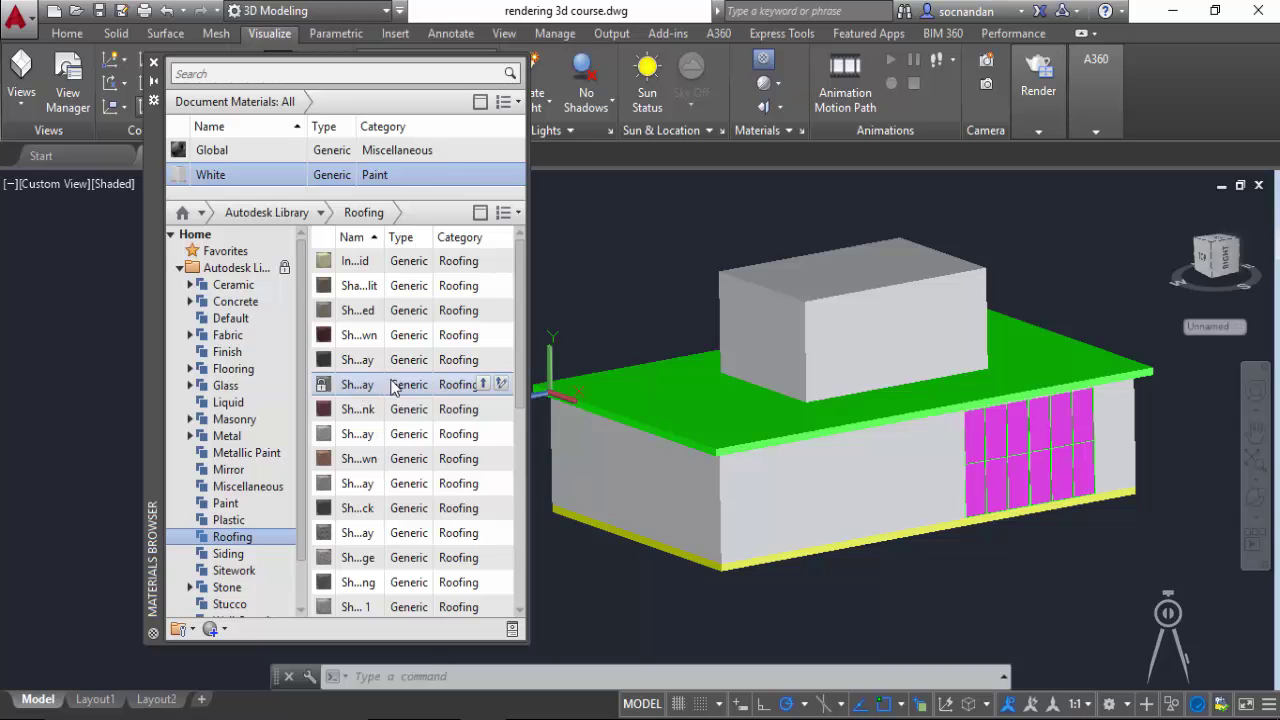
pyautogui.click(483, 383)
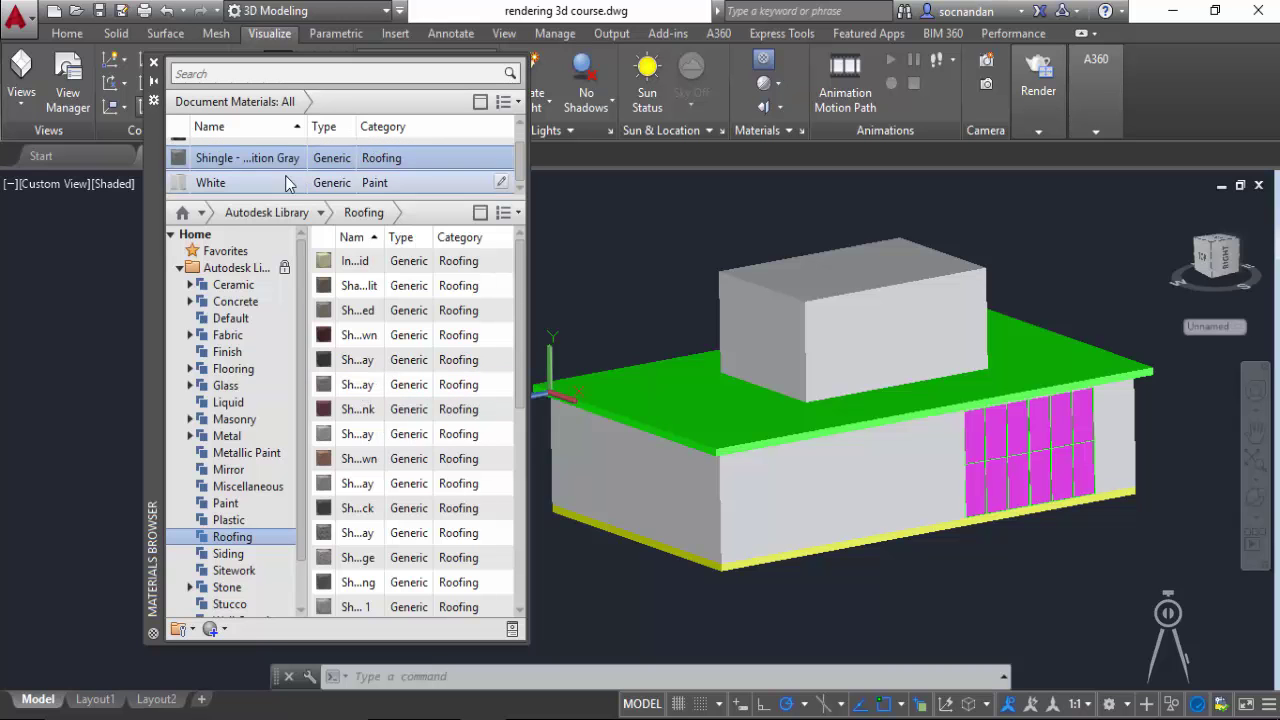
pyautogui.moveTo(274, 155); pyautogui.dragTo(668, 384)
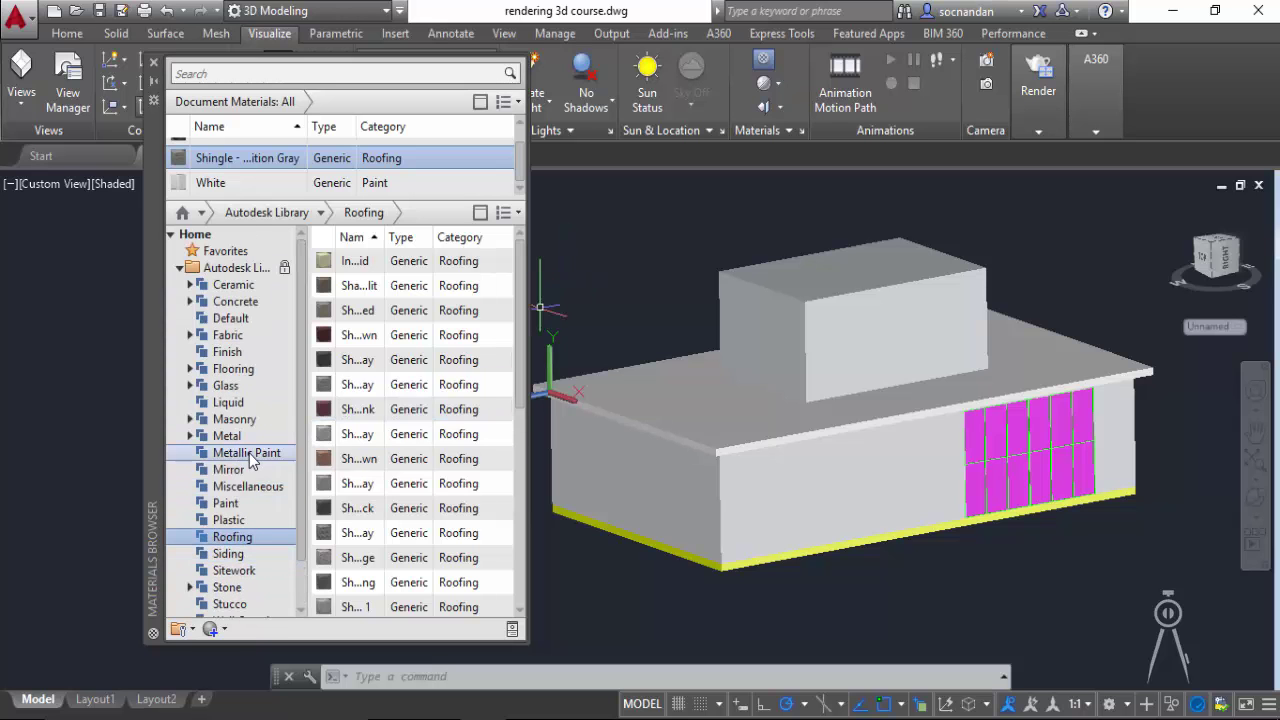
# Add the Beechwood - Honey flooring material to the document and apply it to the base floor slab
pyautogui.click(245, 369)
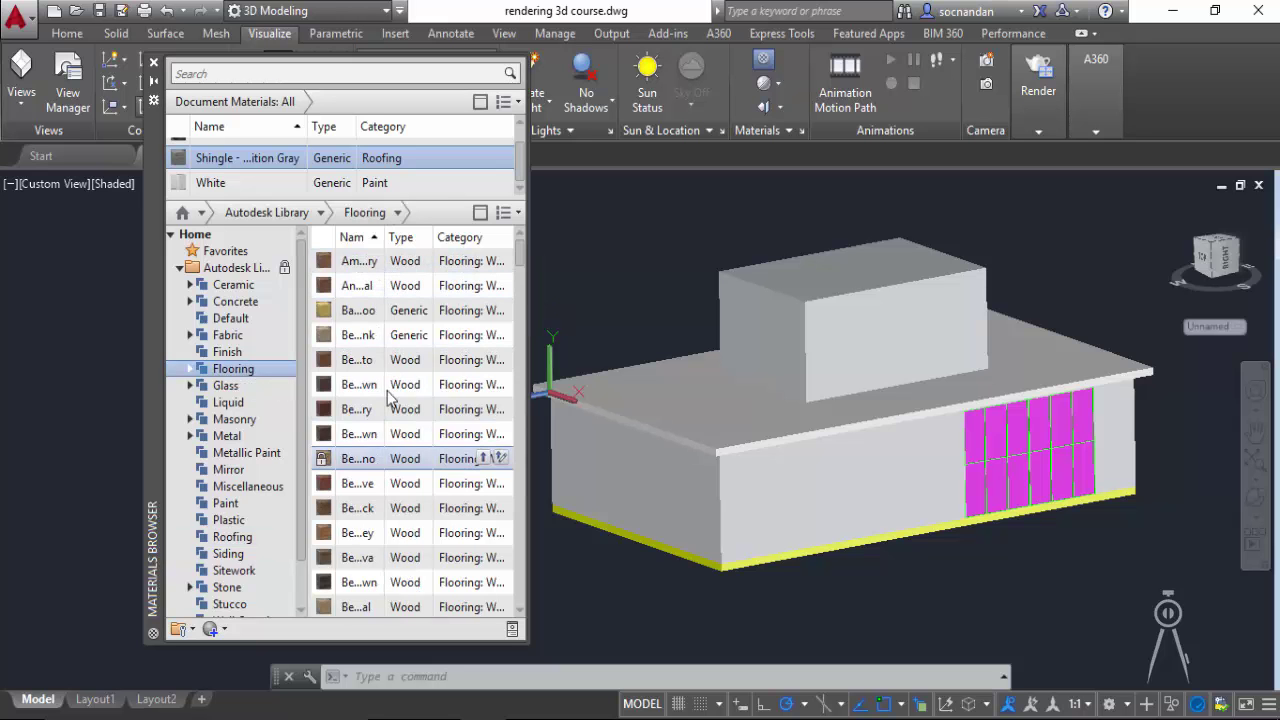
pyautogui.scroll(-5, 392, 356)
pyautogui.scroll(3, 390, 355)
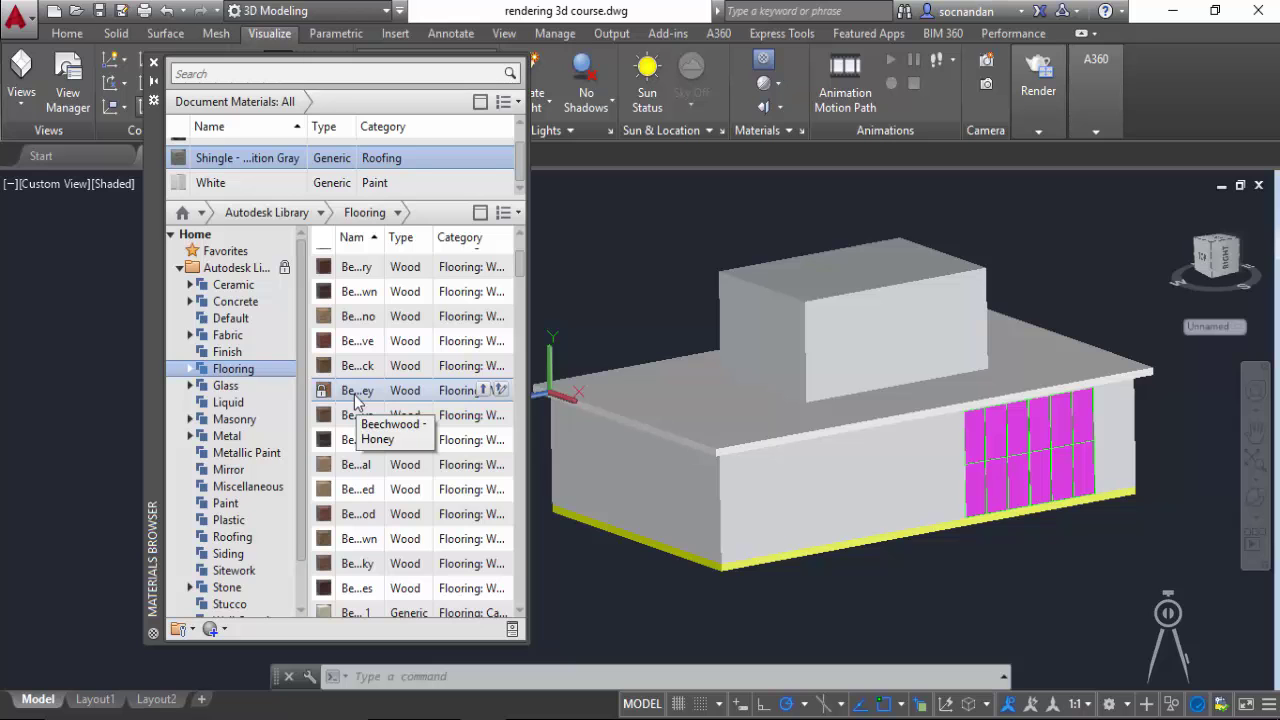
pyautogui.click(483, 390)
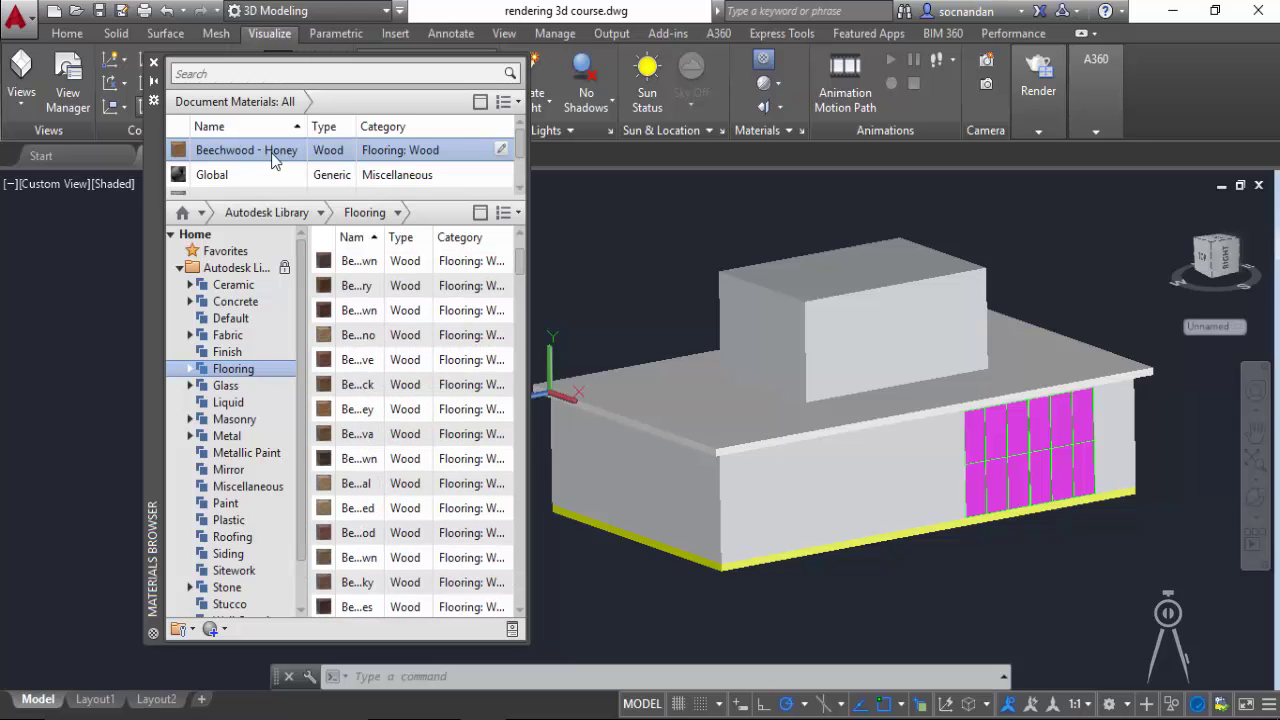
pyautogui.moveTo(275, 160); pyautogui.dragTo(561, 512)
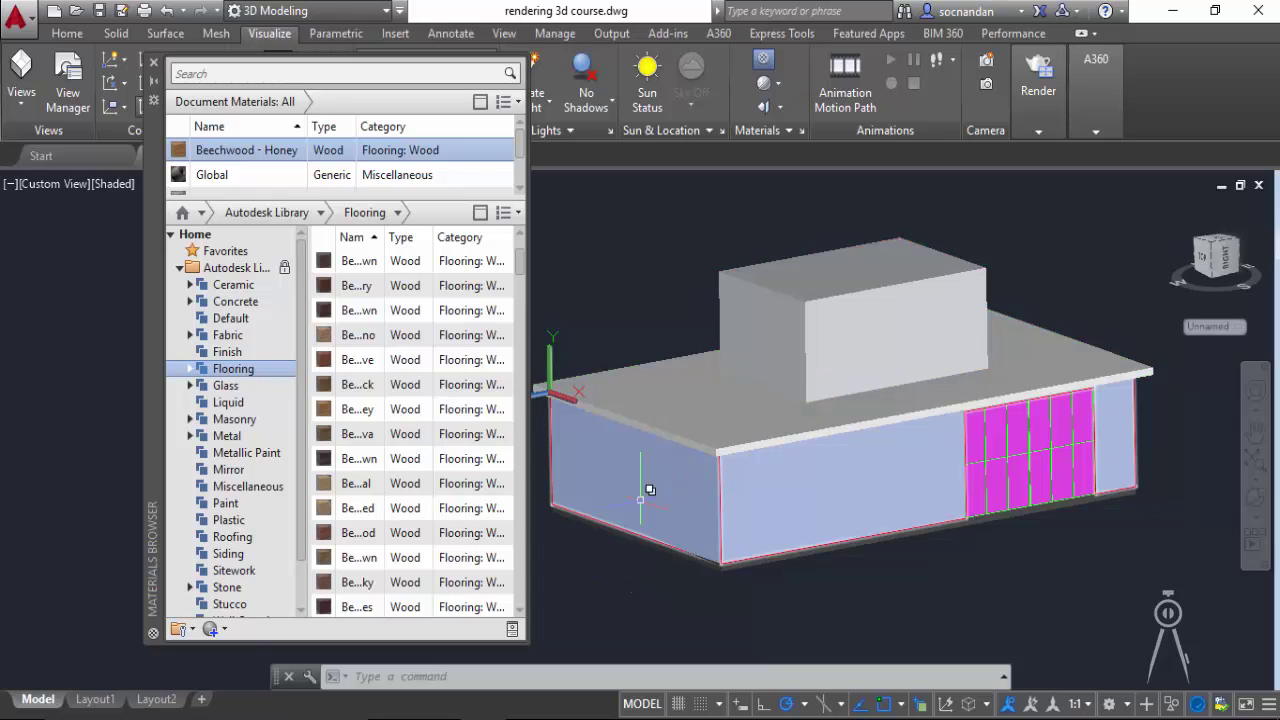
# Hide the upper block, roof slab, walls and floor slab to expose the interior objects
pyautogui.click(764, 339)
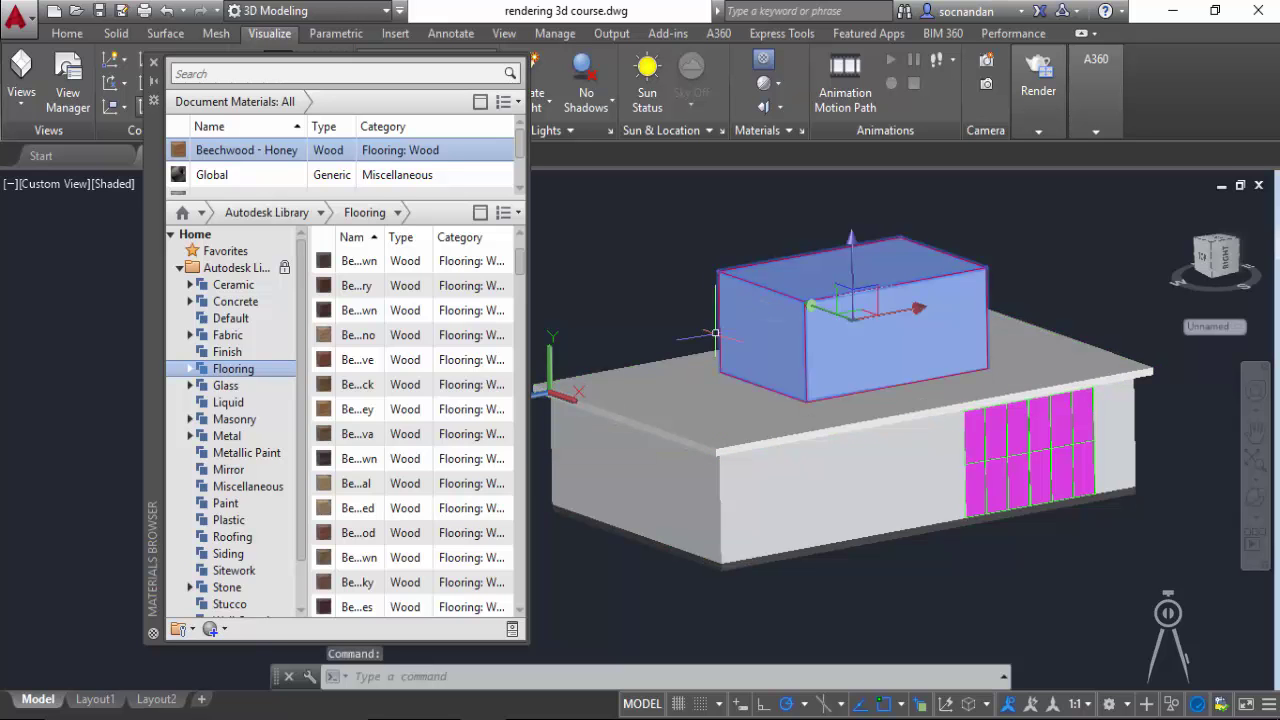
pyautogui.click(614, 400)
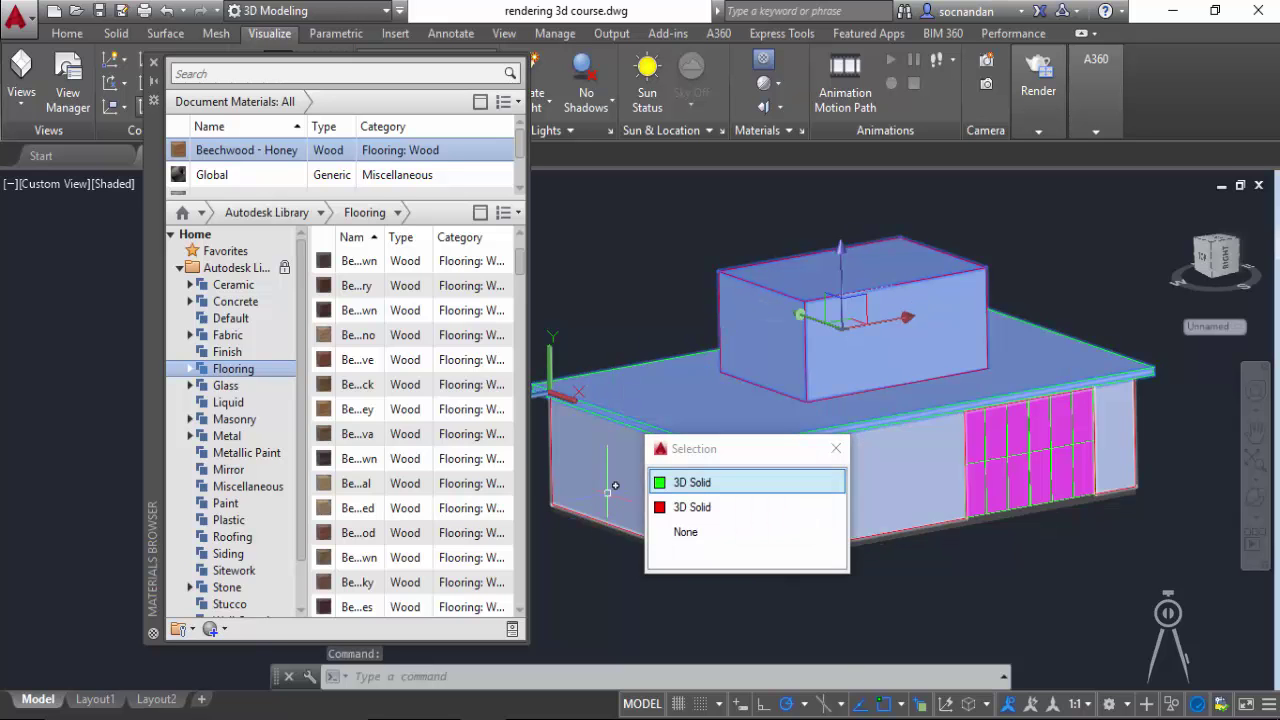
pyautogui.click(866, 481)
pyautogui.rightClick(597, 572)
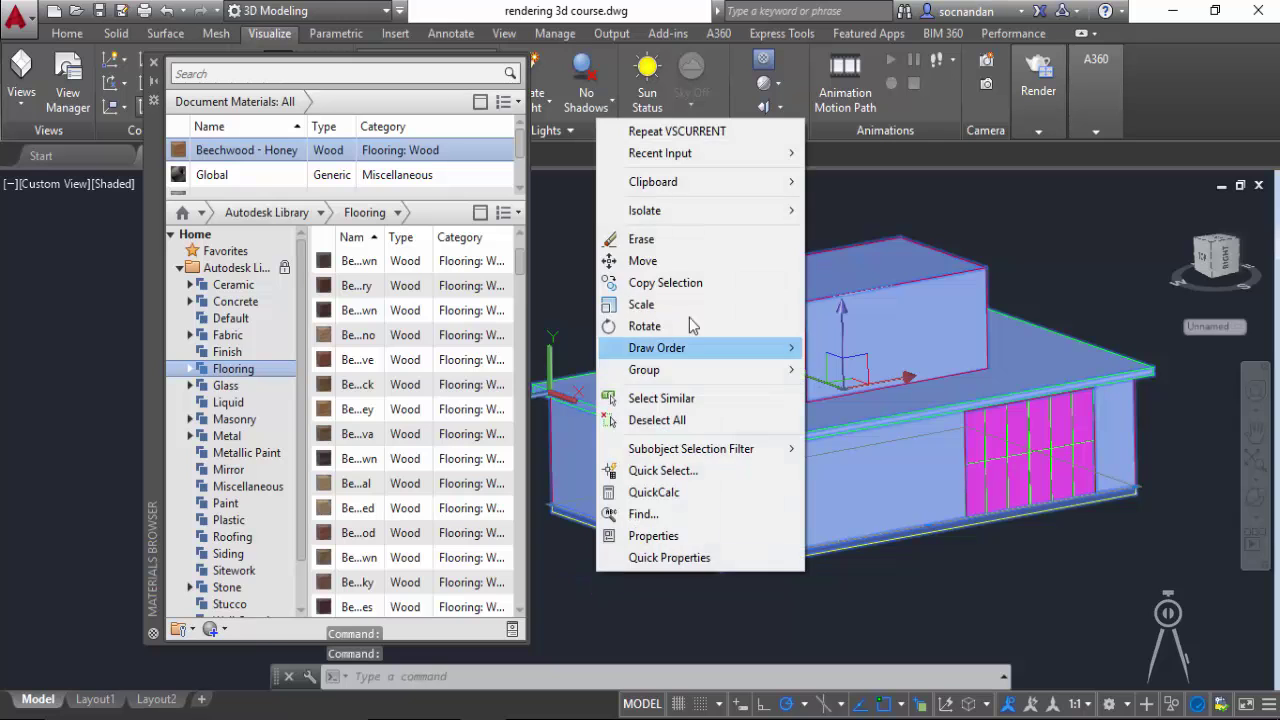
pyautogui.moveTo(745, 213)
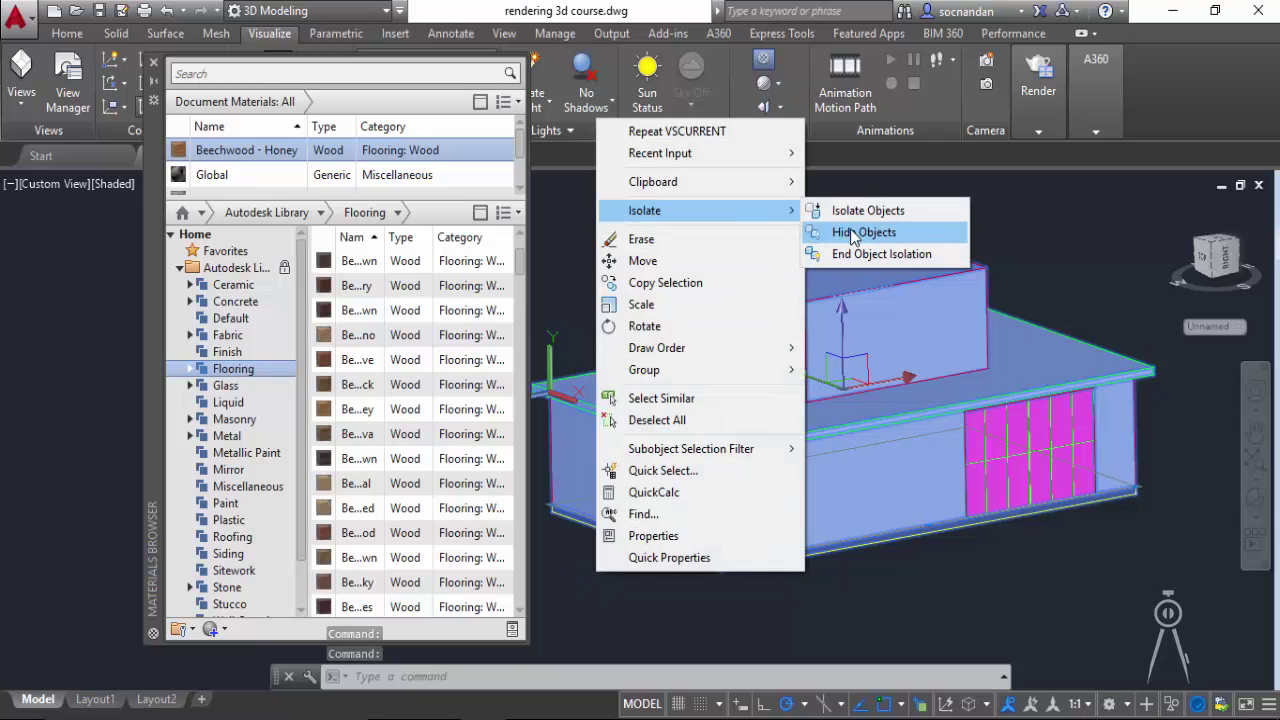
pyautogui.click(855, 232)
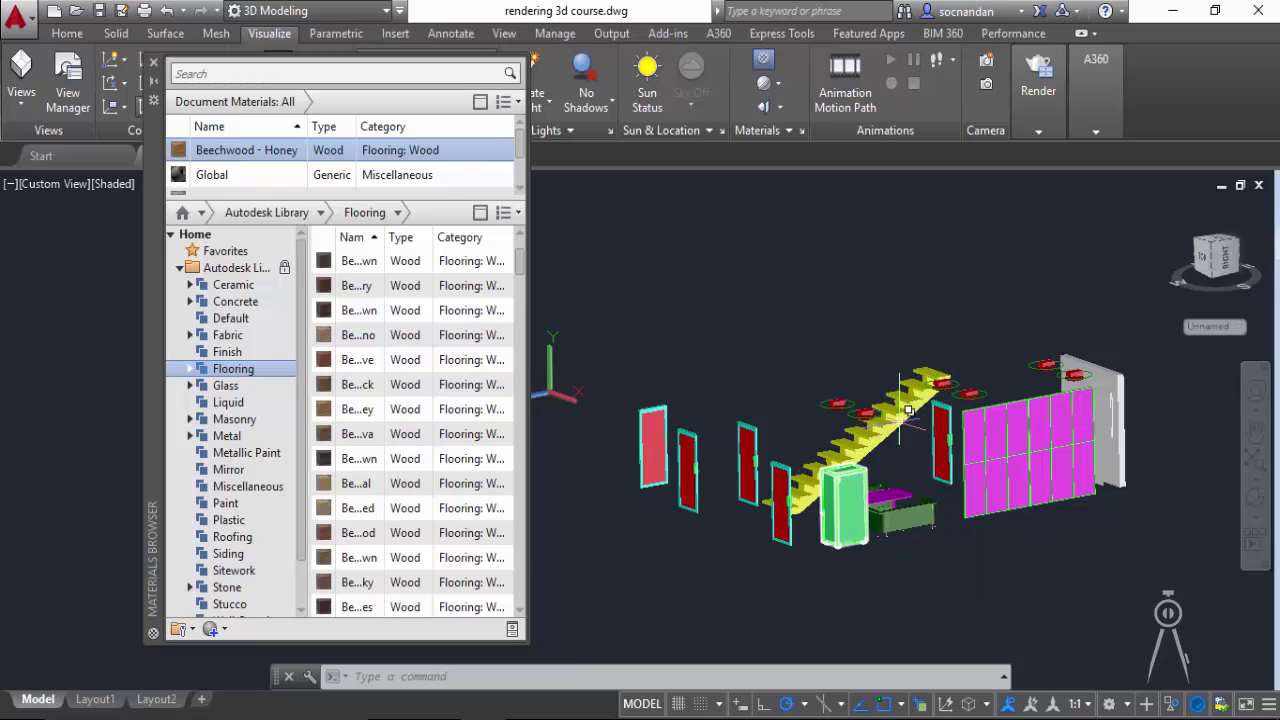
# Add the Andiroba wood material to the document materials for the staircase
pyautogui.scroll(4, 920, 383)
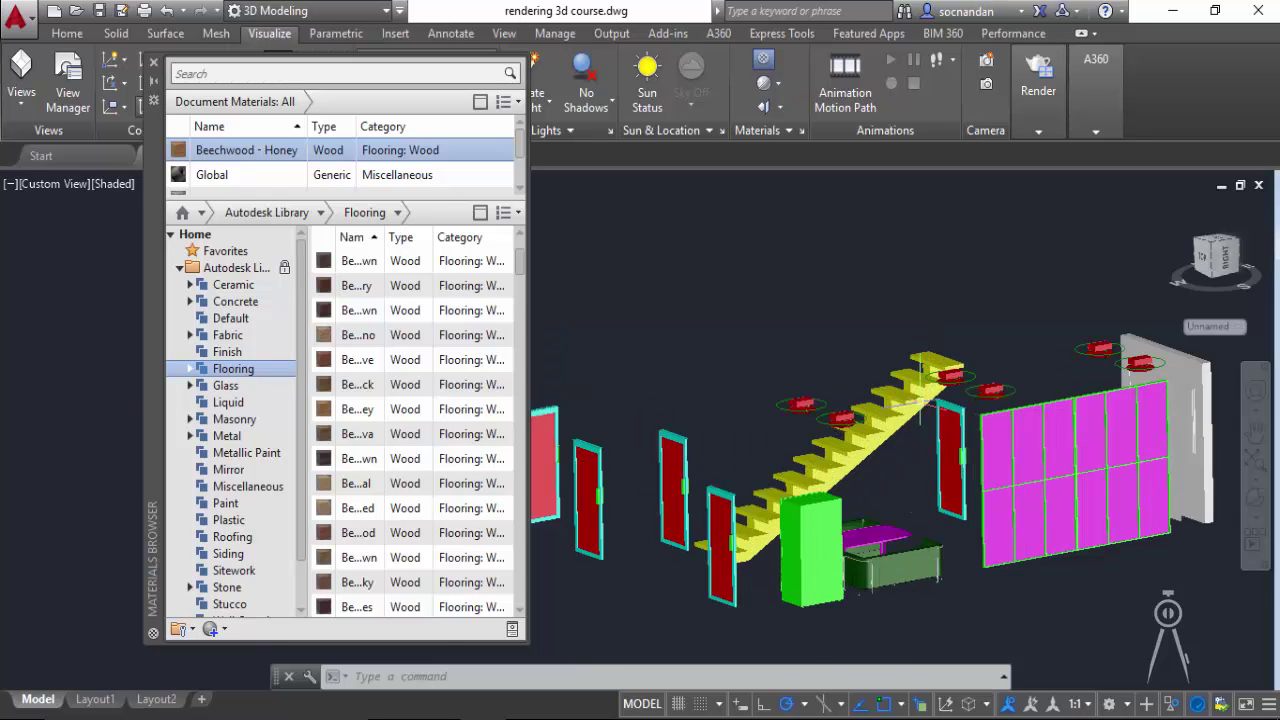
pyautogui.moveTo(957, 400); pyautogui.dragTo(1017, 362)
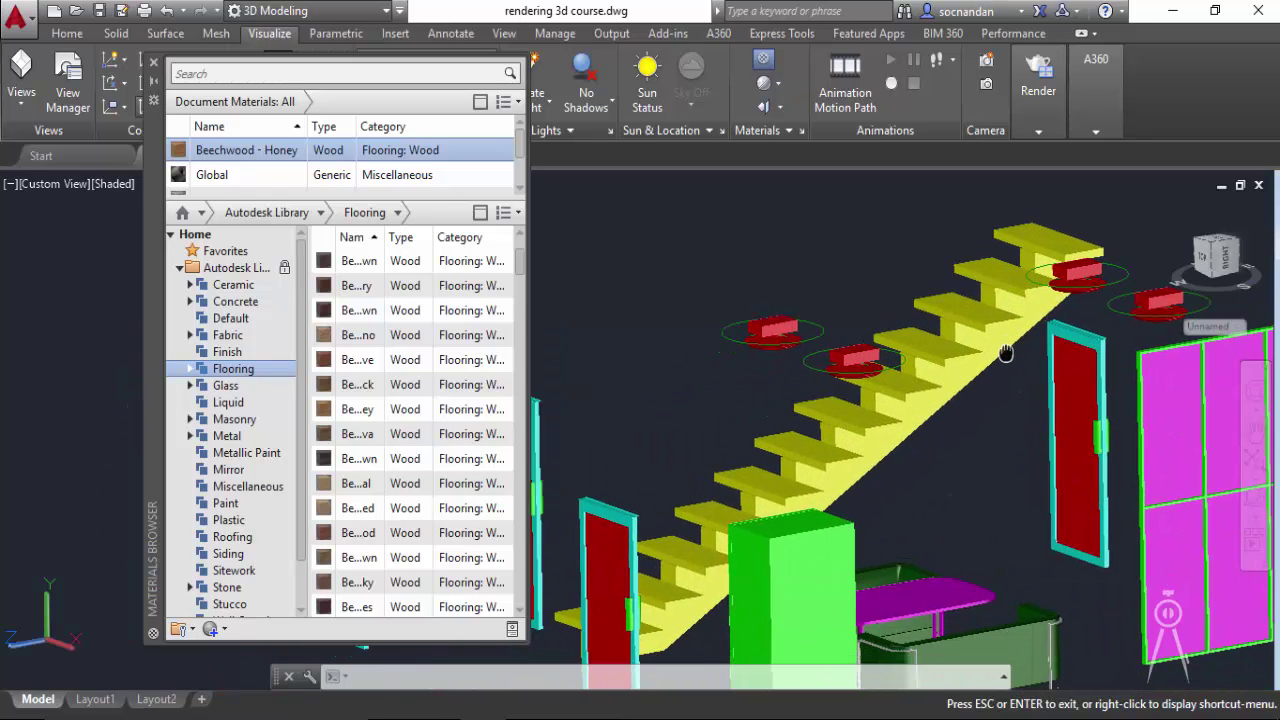
pyautogui.press('Escape')
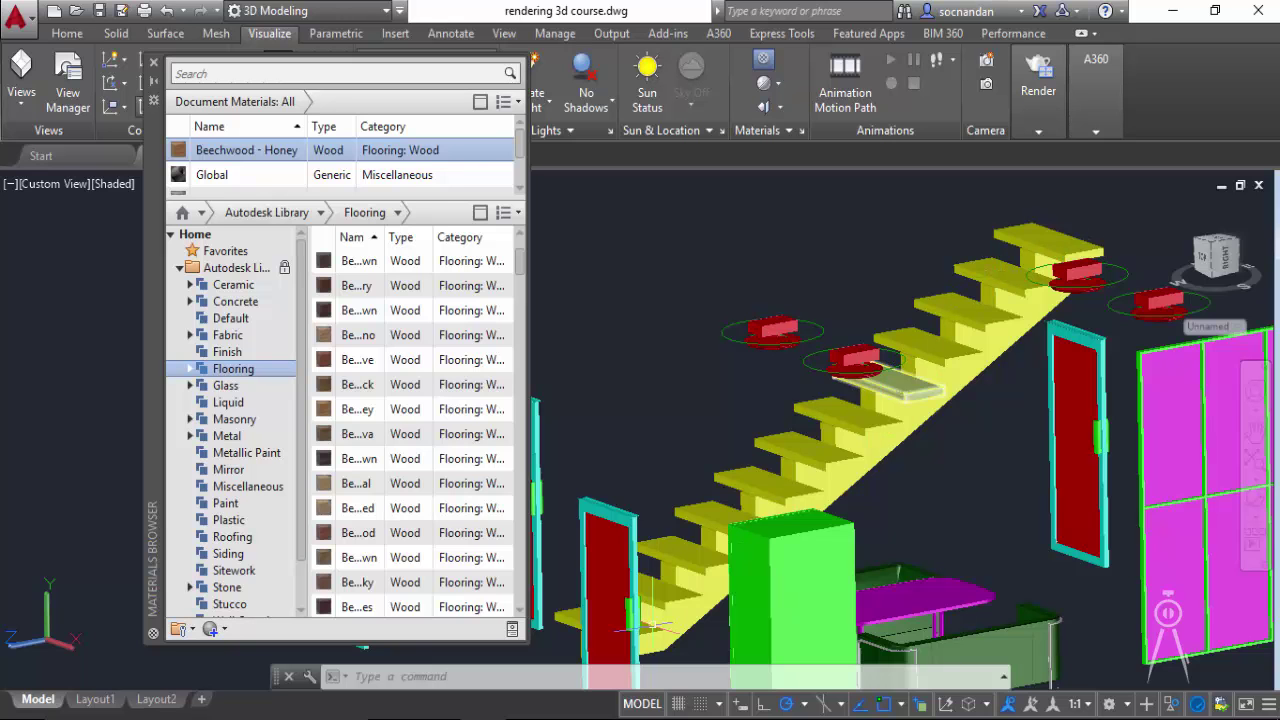
pyautogui.moveTo(871, 407)
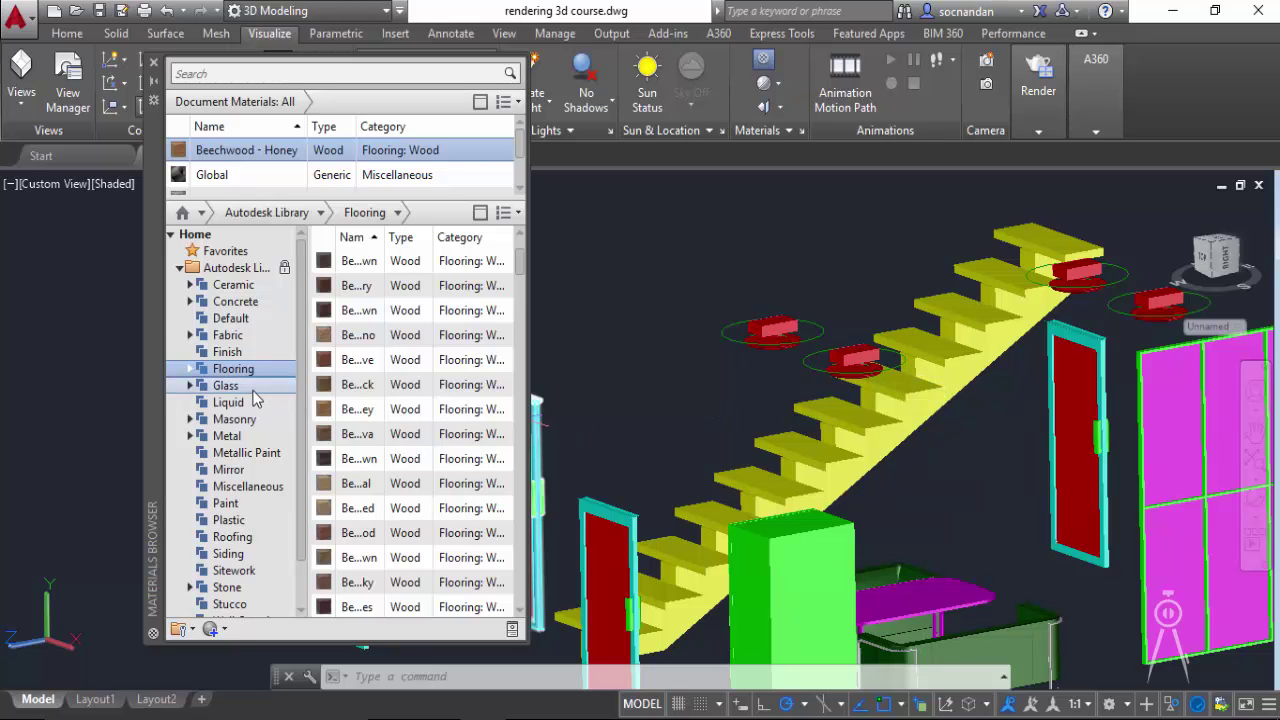
pyautogui.scroll(-1, 254, 399)
pyautogui.click(228, 605)
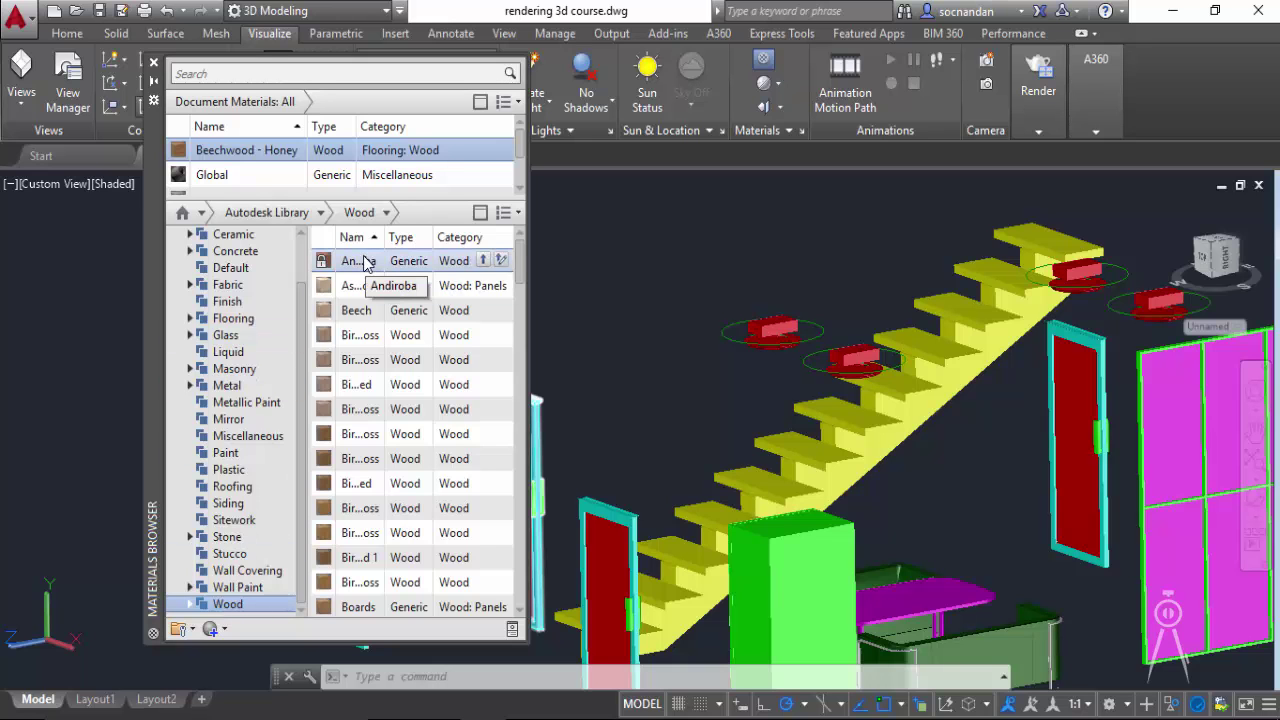
pyautogui.click(485, 262)
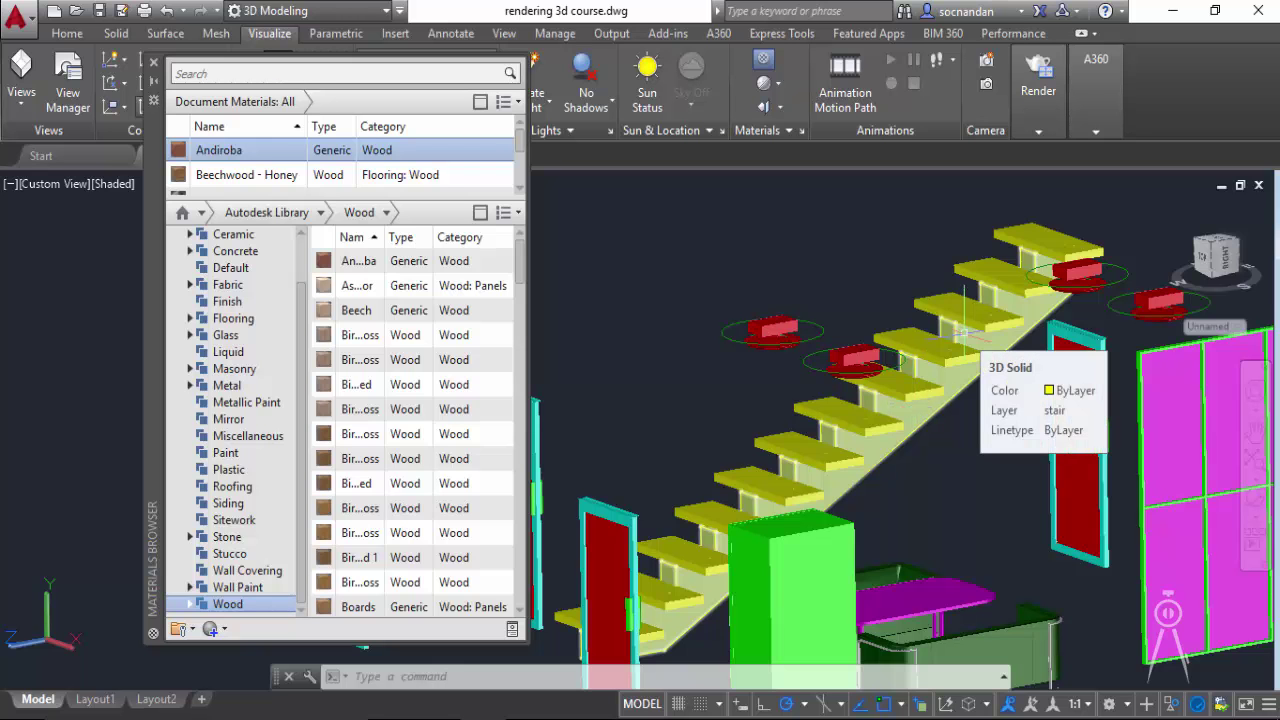
# Add the Clear - Blue glass material to the document materials for the window panes
pyautogui.scroll(-5, 963, 330)
pyautogui.moveTo(915, 420); pyautogui.dragTo(937, 383, button='middle')
pyautogui.scroll(3, 900, 415)
pyautogui.scroll(4, 846, 406)
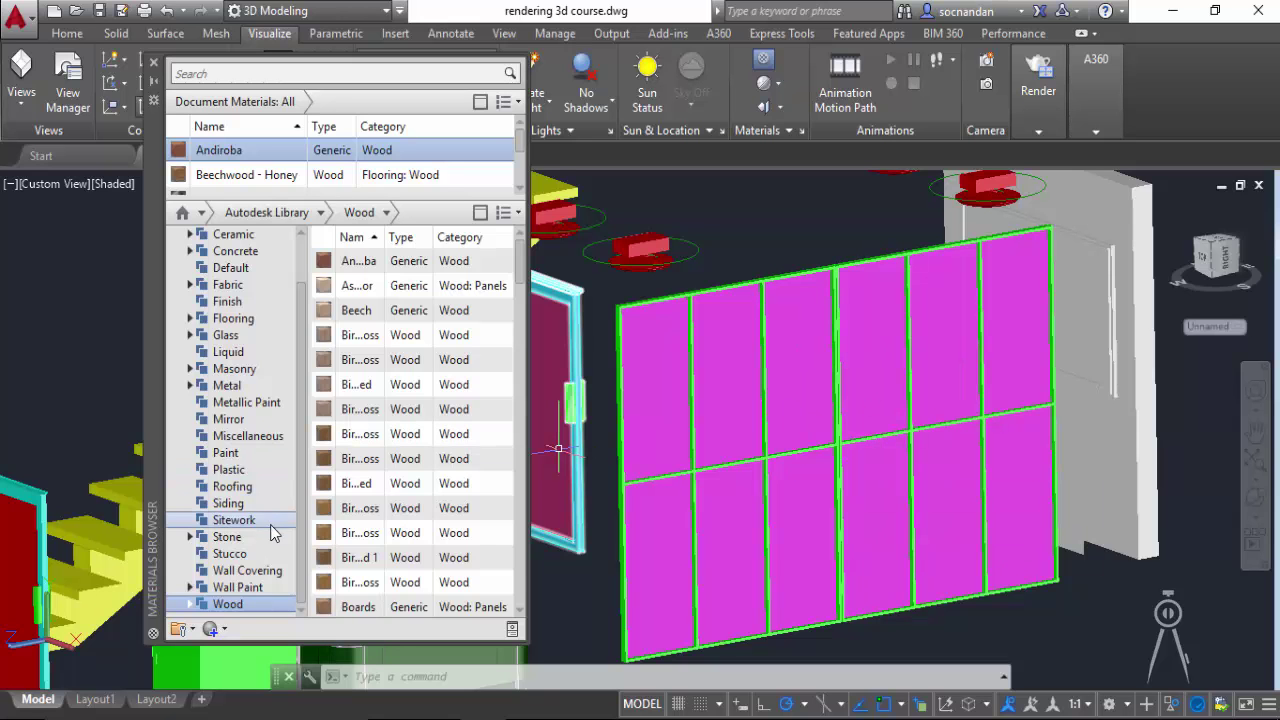
pyautogui.click(266, 342)
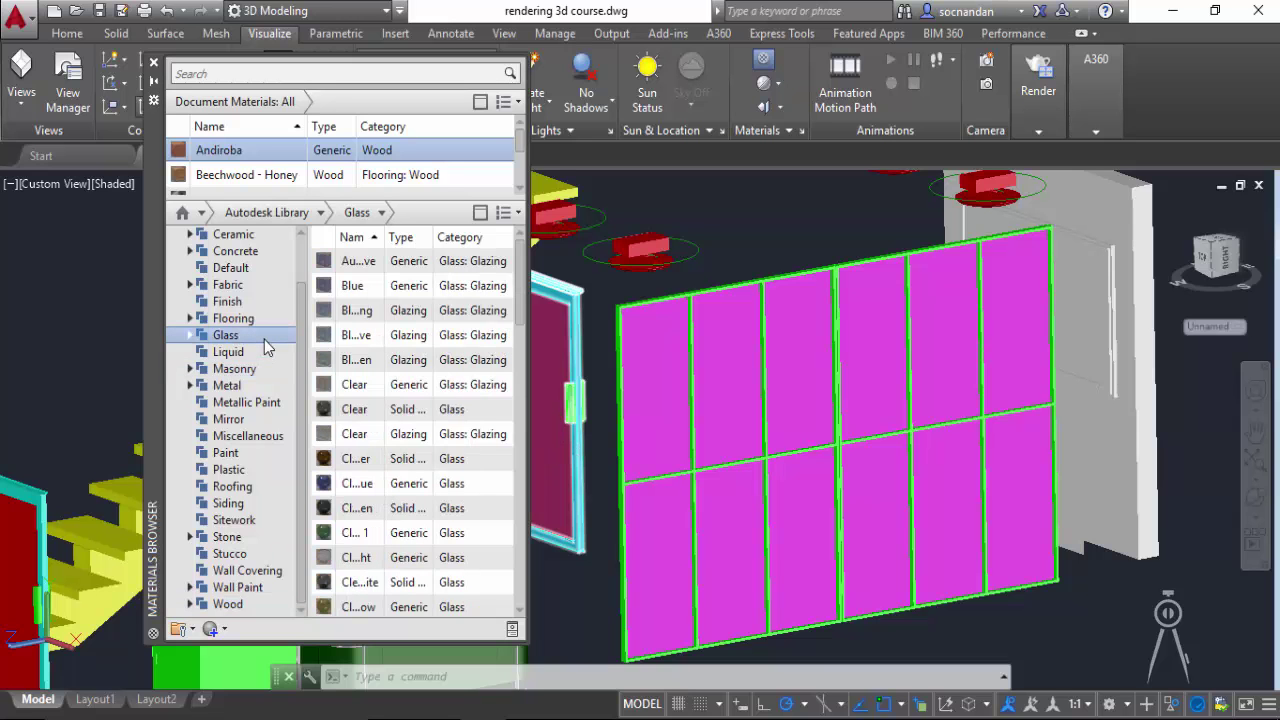
pyautogui.moveTo(367, 490)
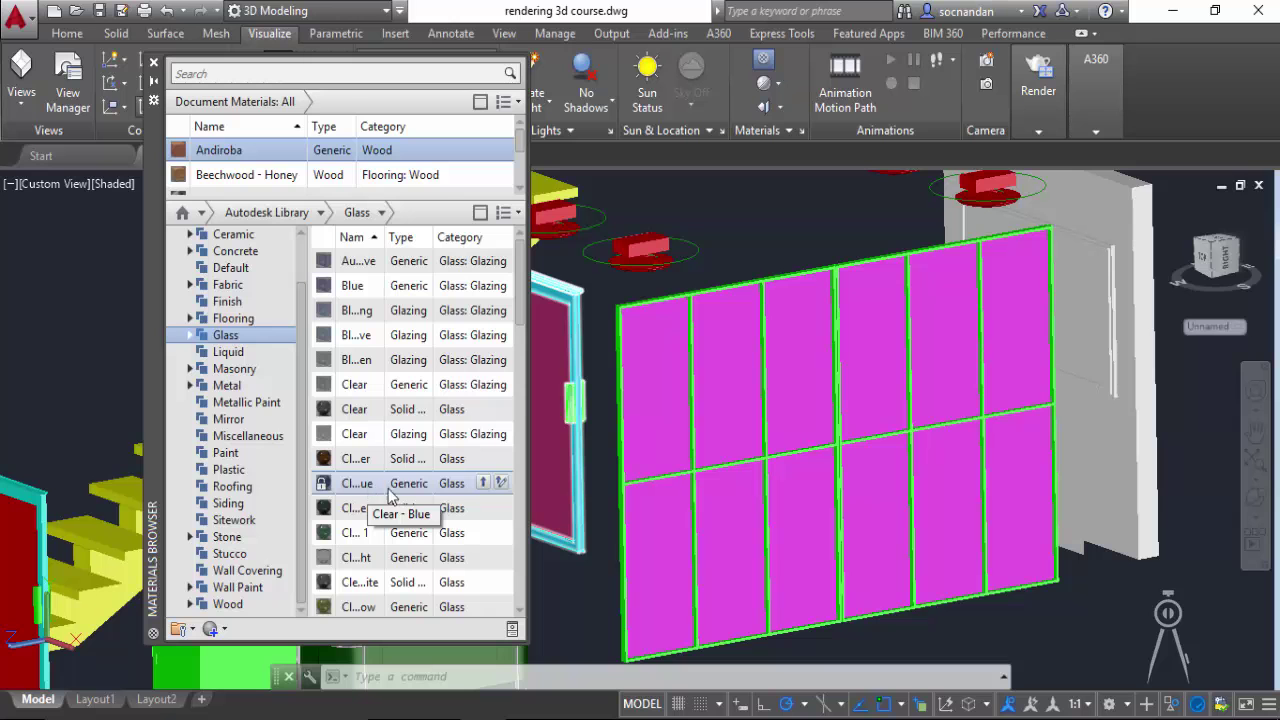
pyautogui.click(483, 483)
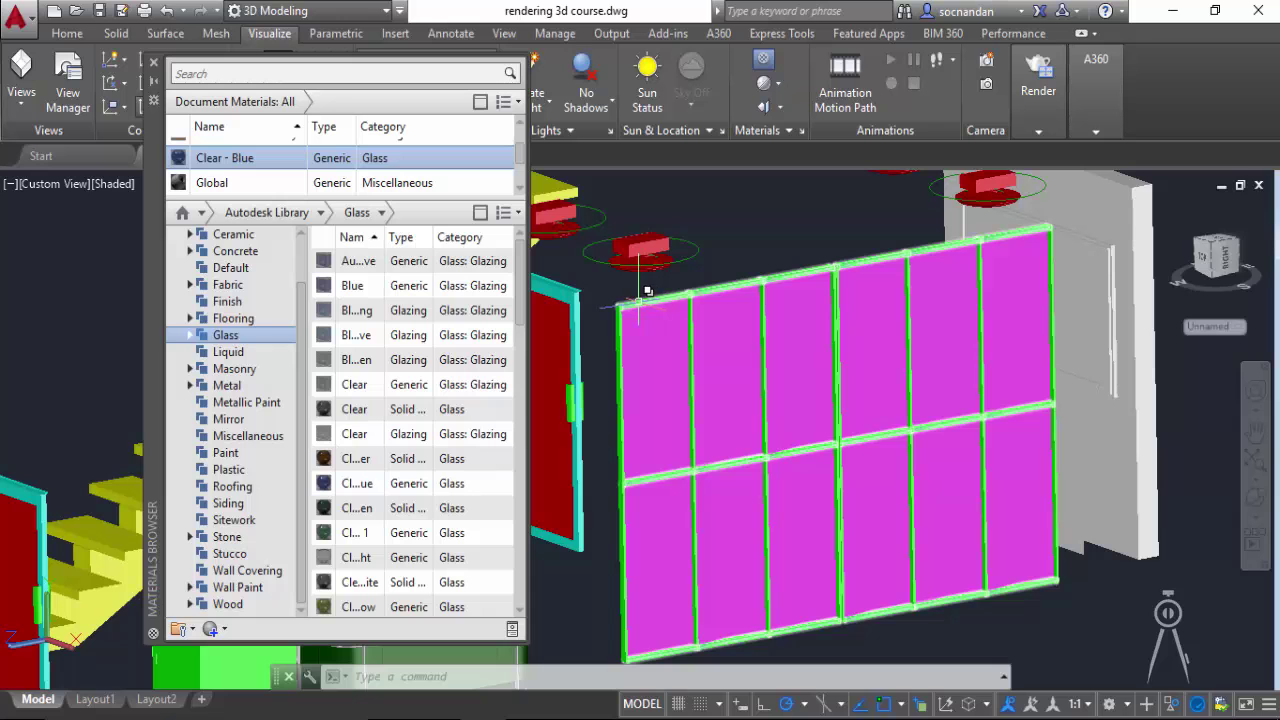
# Add the Cocobolo wood material from the library's Wood category to the document materials
pyautogui.click(239, 605)
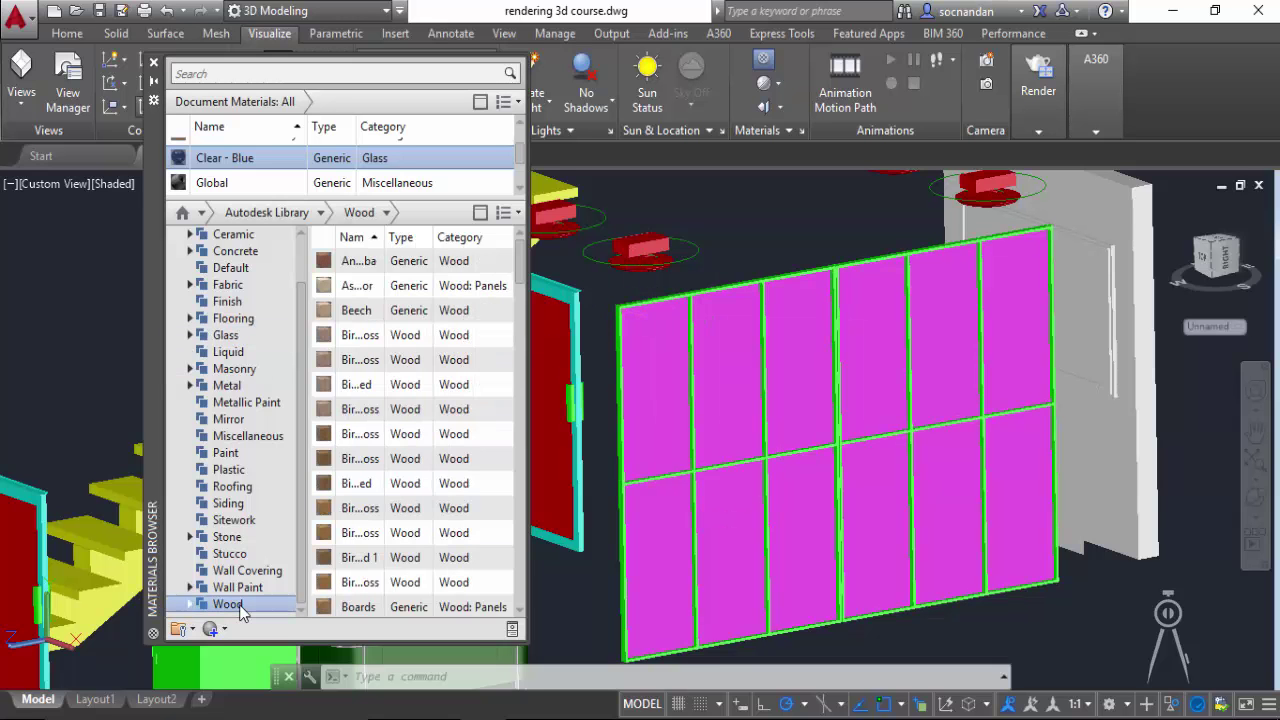
pyautogui.scroll(-4, 375, 457)
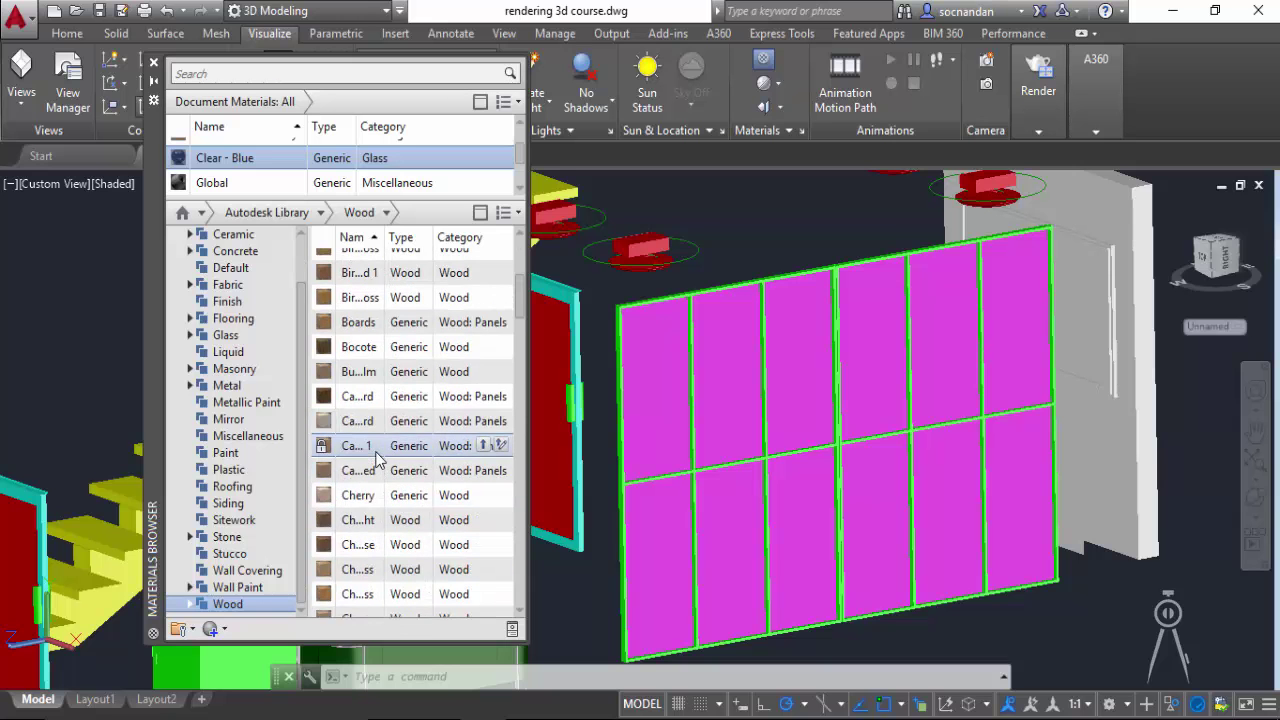
pyautogui.scroll(-2, 377, 457)
pyautogui.scroll(-3, 377, 457)
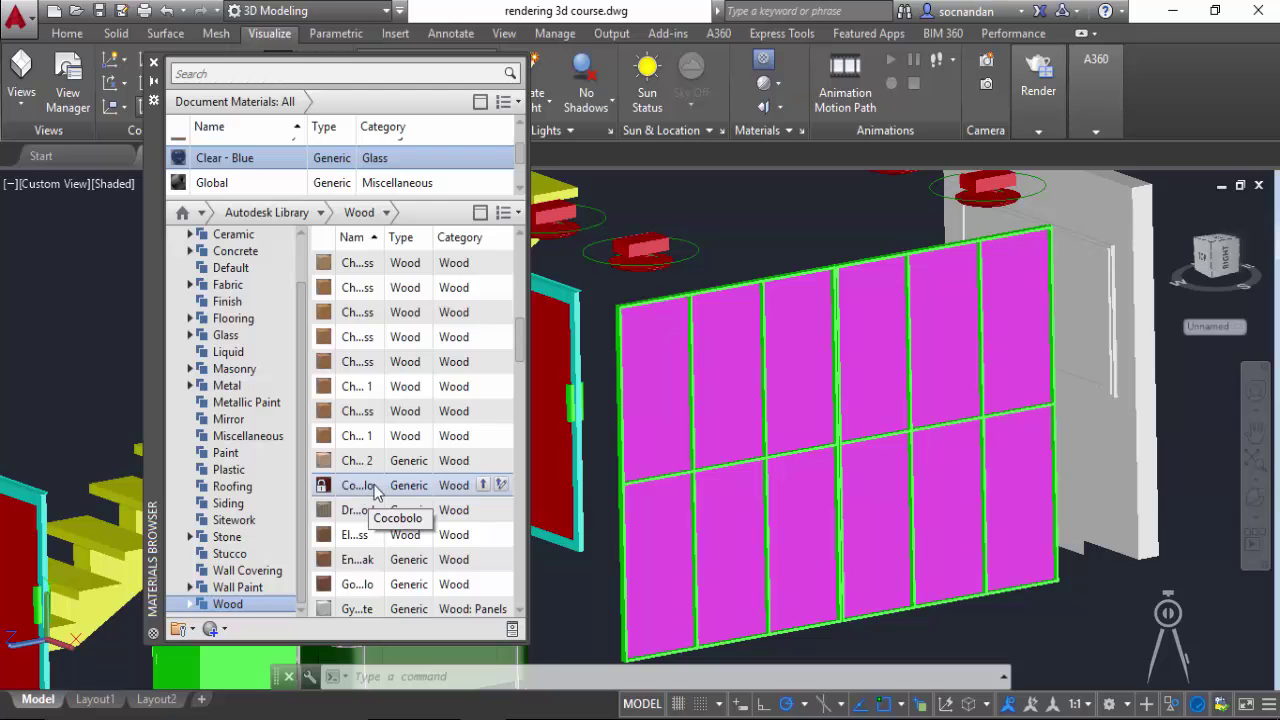
pyautogui.click(482, 485)
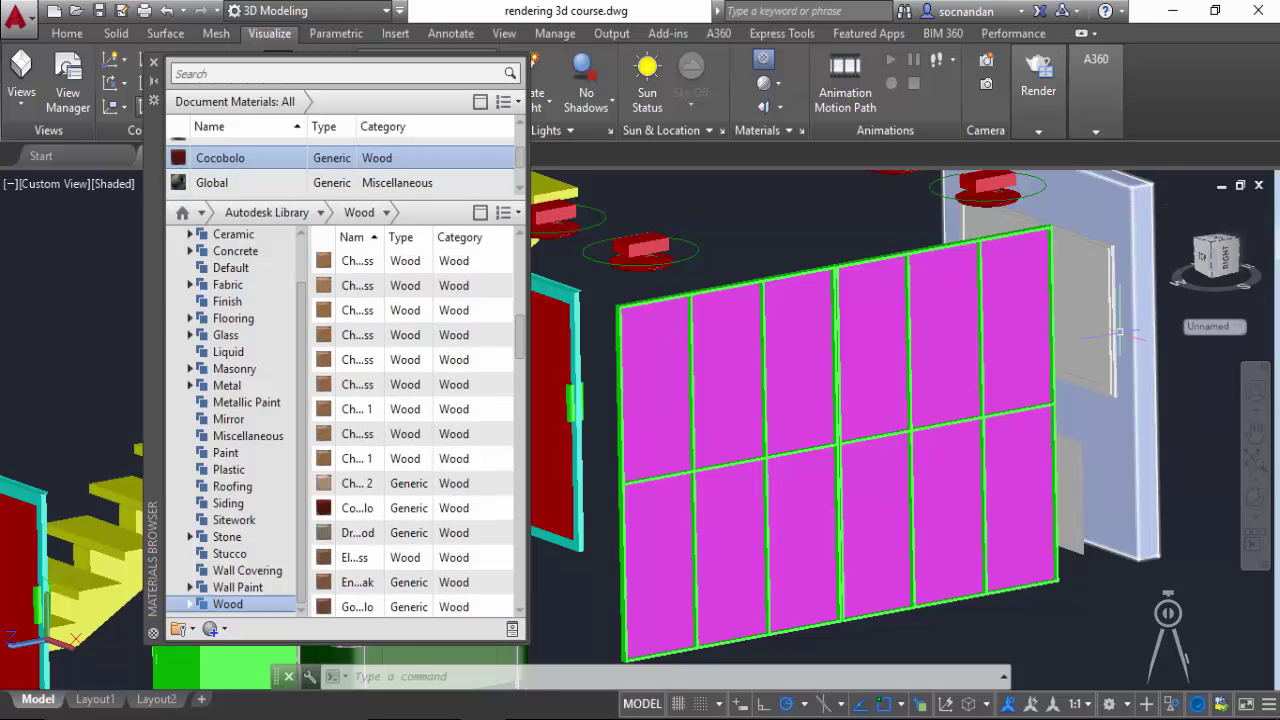
# Search the material library for "brick" and widen the name column of the results
pyautogui.scroll(2, 1119, 338)
pyautogui.moveTo(1120, 335); pyautogui.dragTo(961, 422, button='middle')
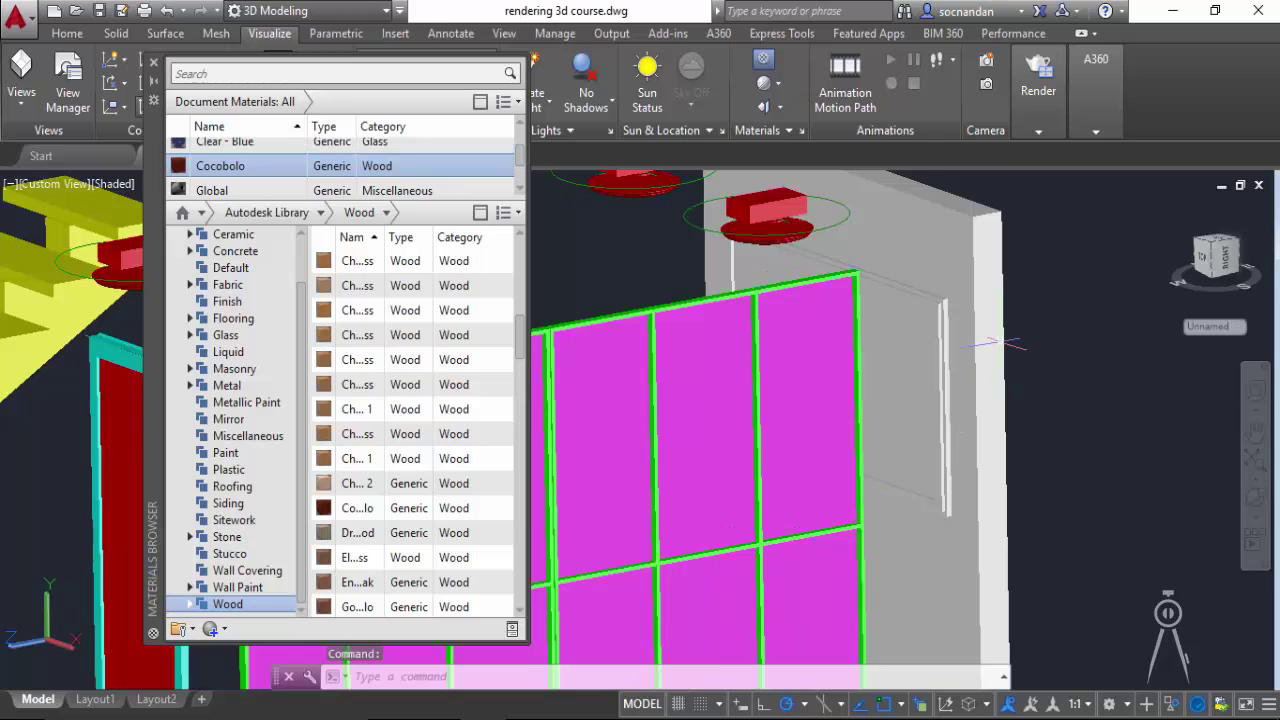
pyautogui.scroll(-2, 1010, 320)
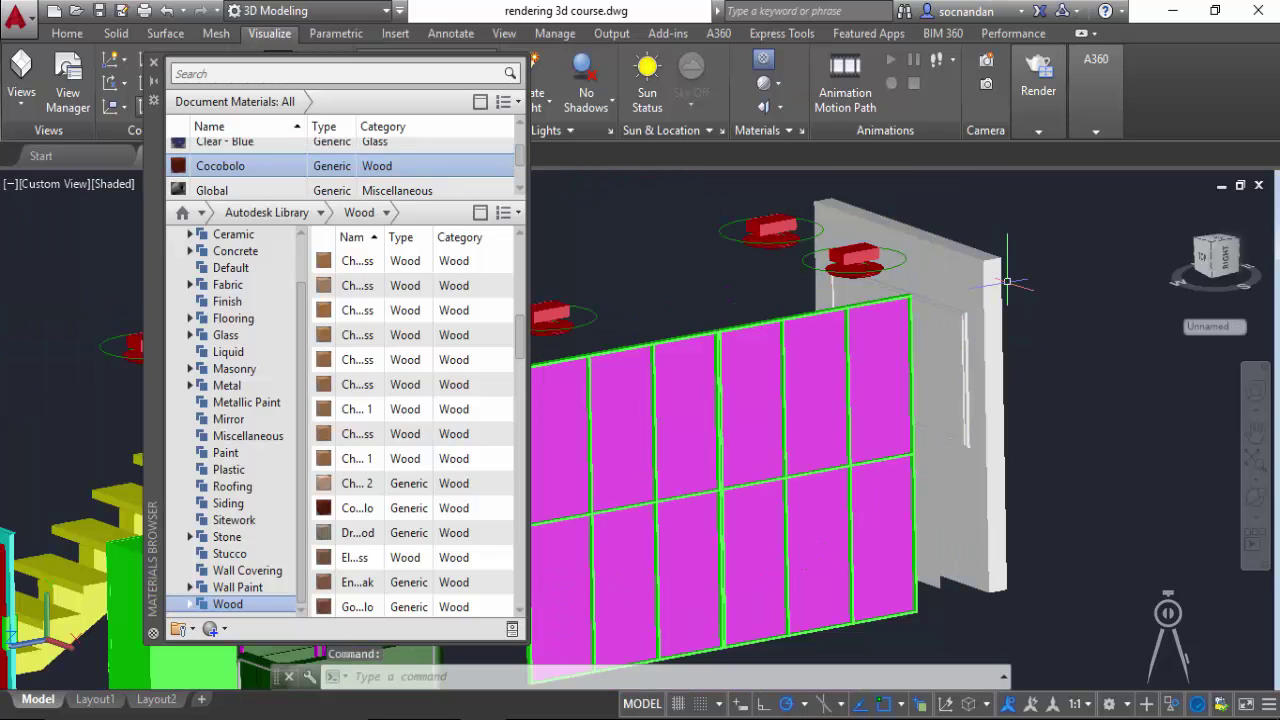
pyautogui.scroll(1, 360, 160)
pyautogui.click(360, 72)
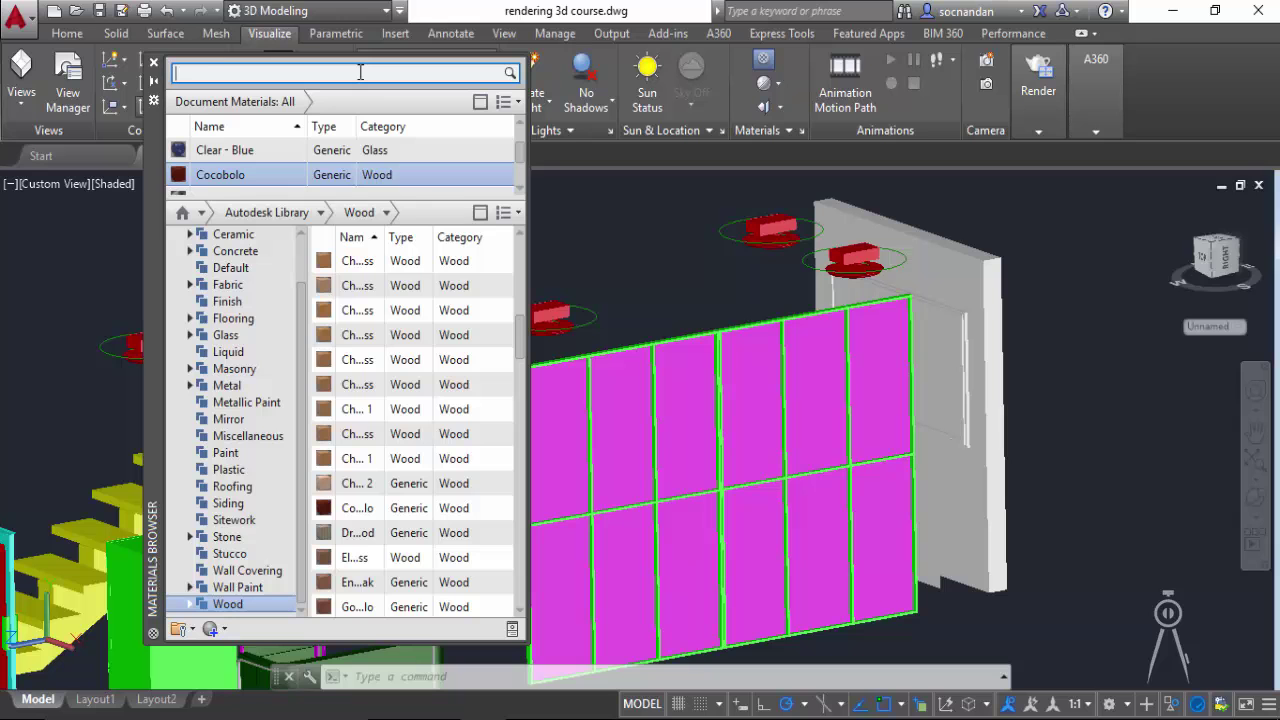
pyautogui.write('brick')
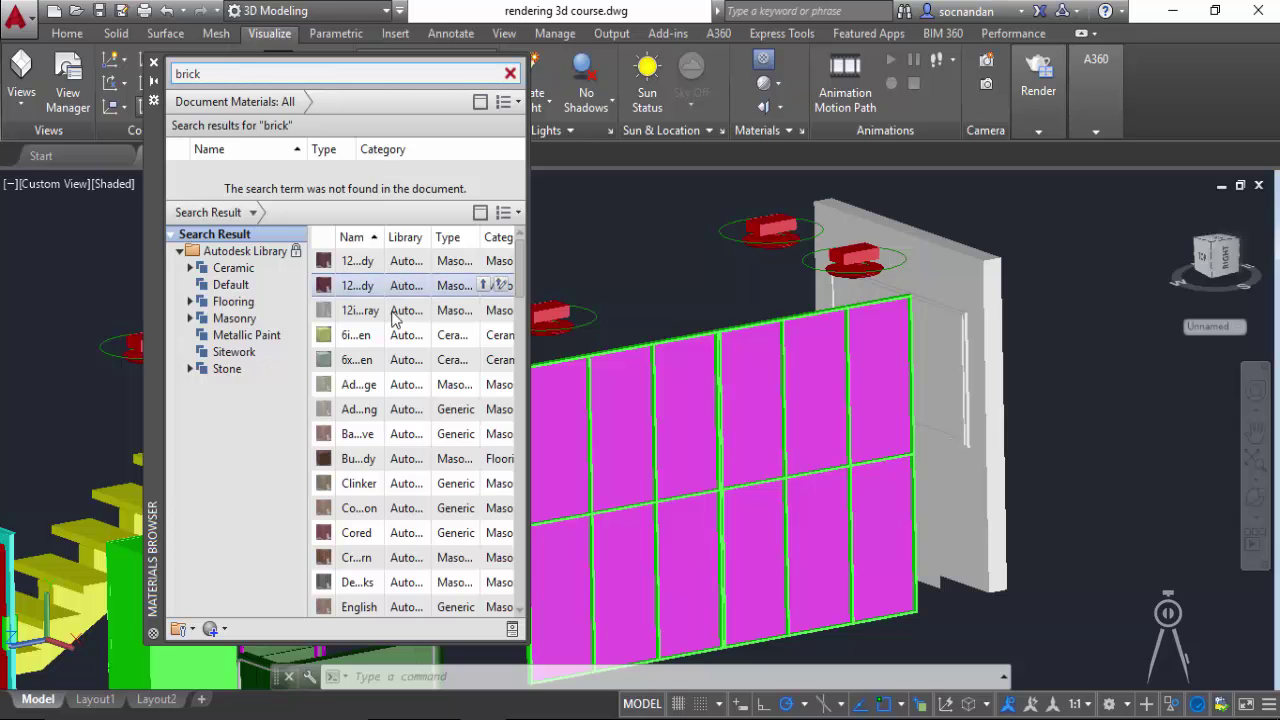
pyautogui.scroll(-5, 388, 400)
pyautogui.scroll(-3, 388, 386)
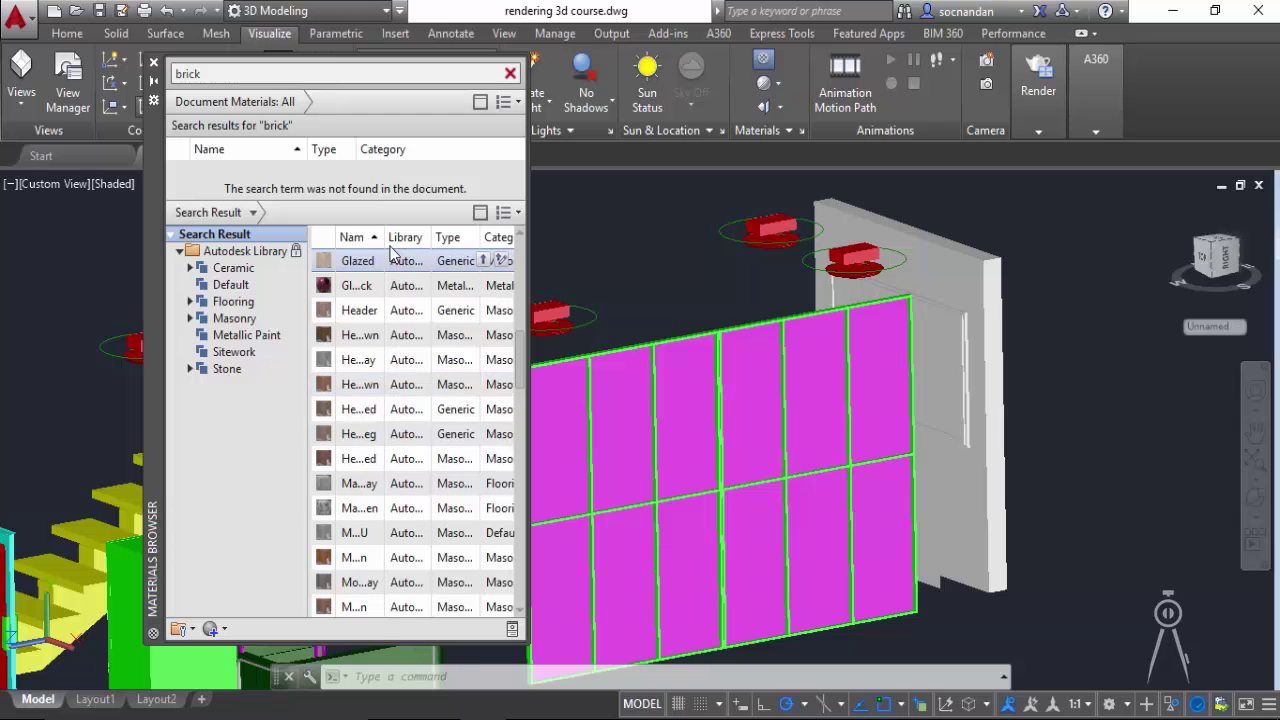
pyautogui.moveTo(386, 236); pyautogui.dragTo(452, 237)
pyautogui.scroll(-5, 393, 470)
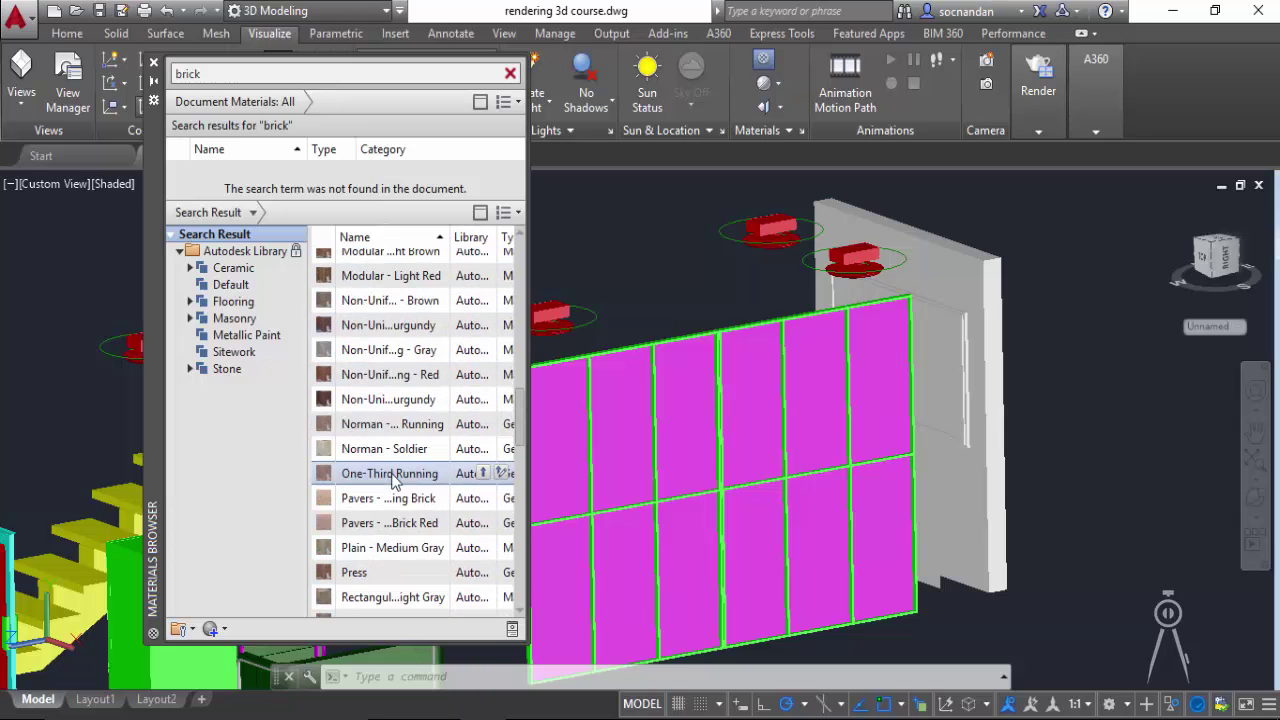
# Add the 12in Running - Burgundy brick material to the document, clear the search and close the Materials Browser
pyautogui.scroll(10, 393, 480)
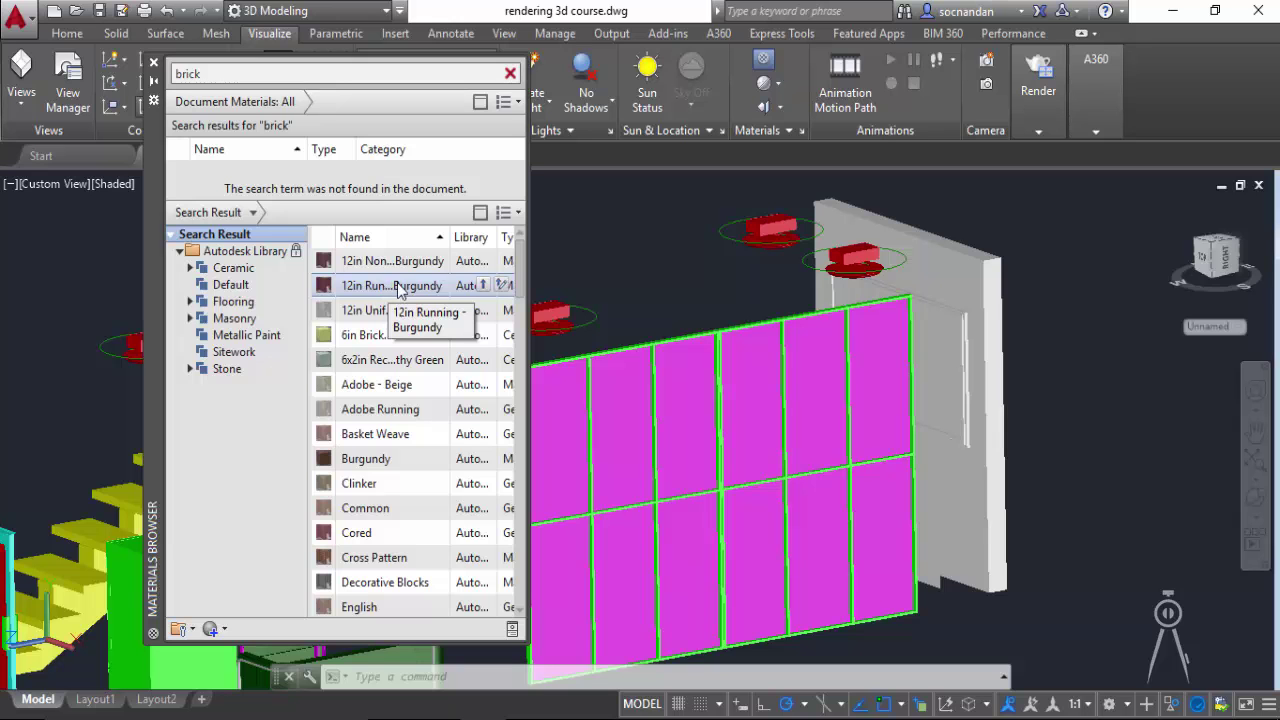
pyautogui.click(484, 286)
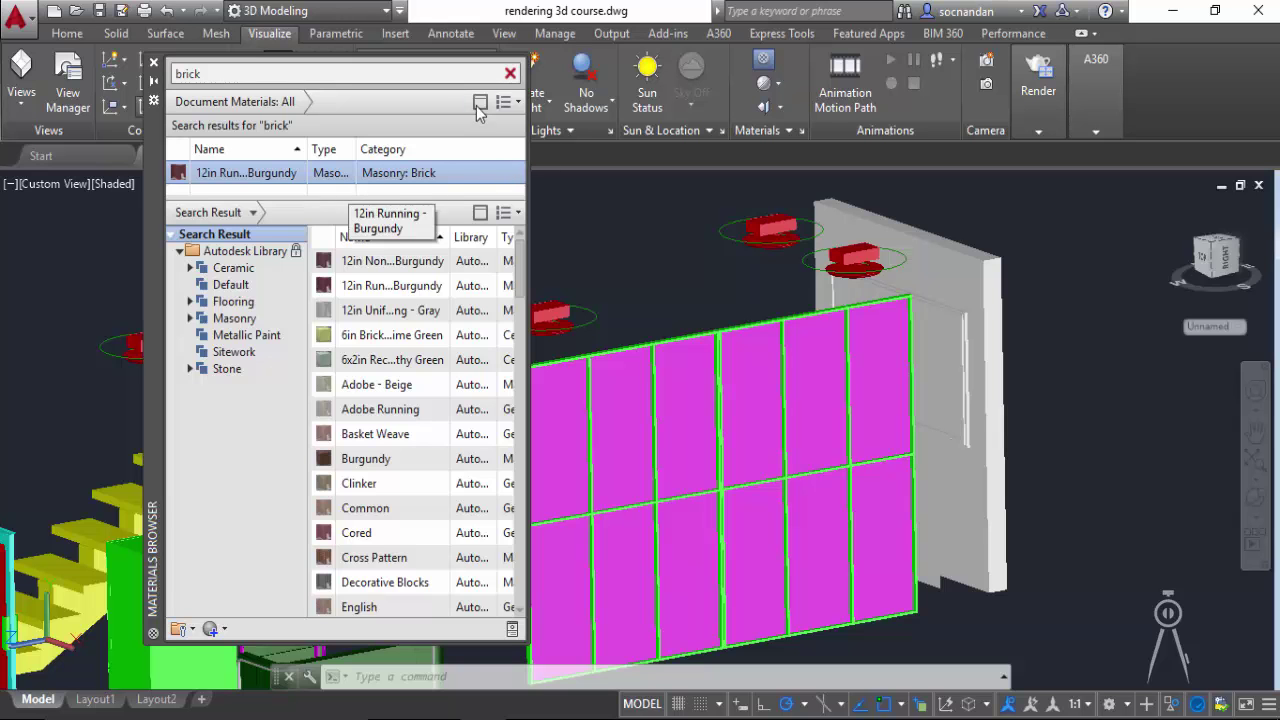
pyautogui.click(510, 73)
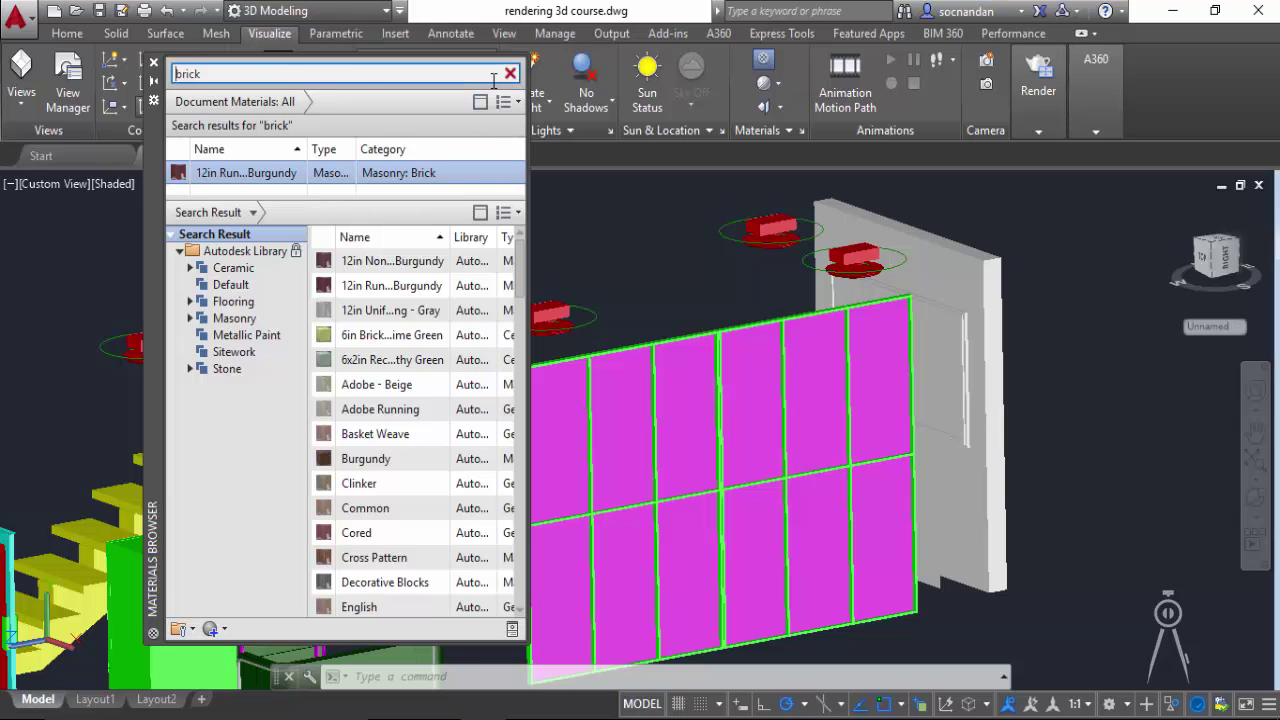
pyautogui.click(154, 64)
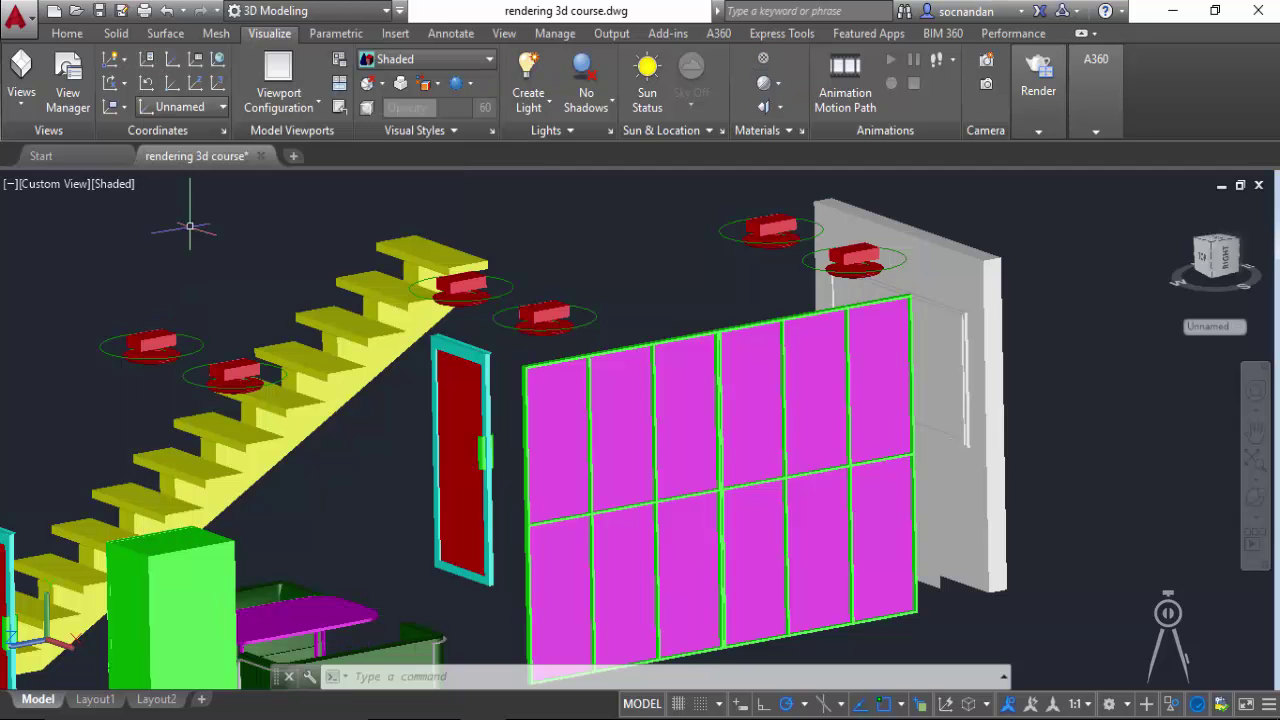
# Start attaching materials by layer and assign the Andiroba material to the stair layer
pyautogui.scroll(-3, 632, 251)
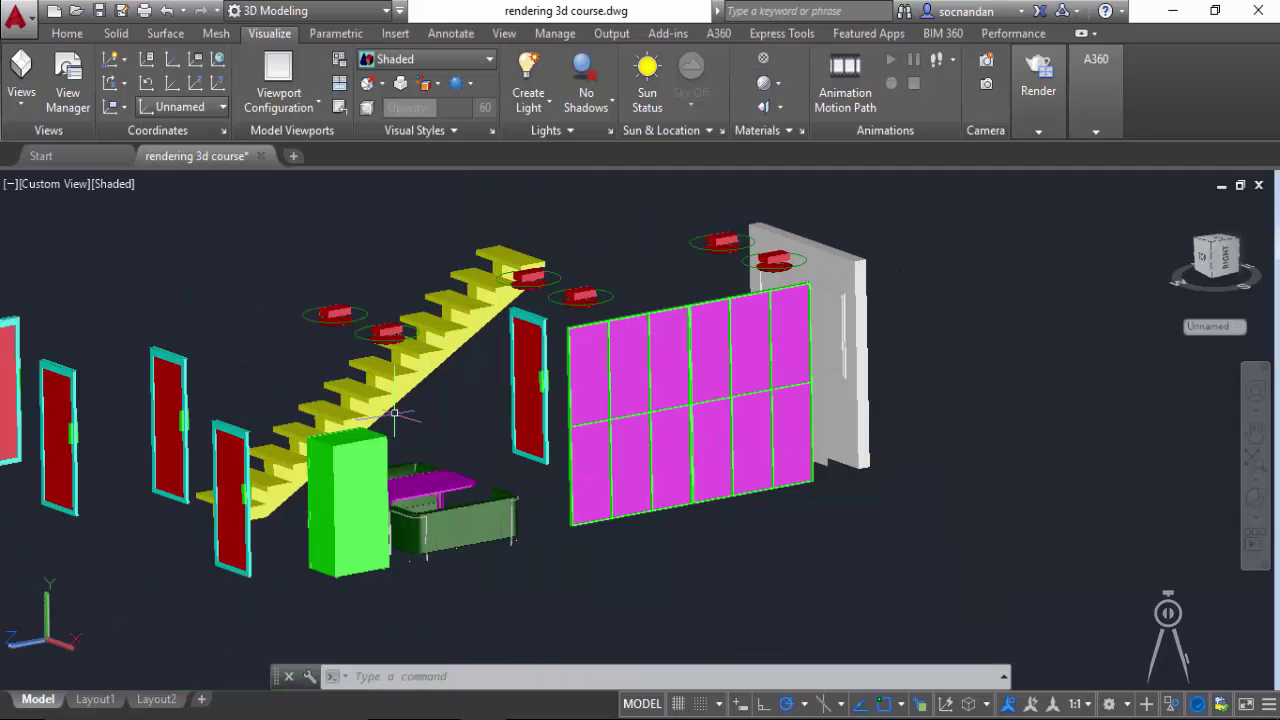
pyautogui.moveTo(463, 409); pyautogui.dragTo(634, 414, button='middle')
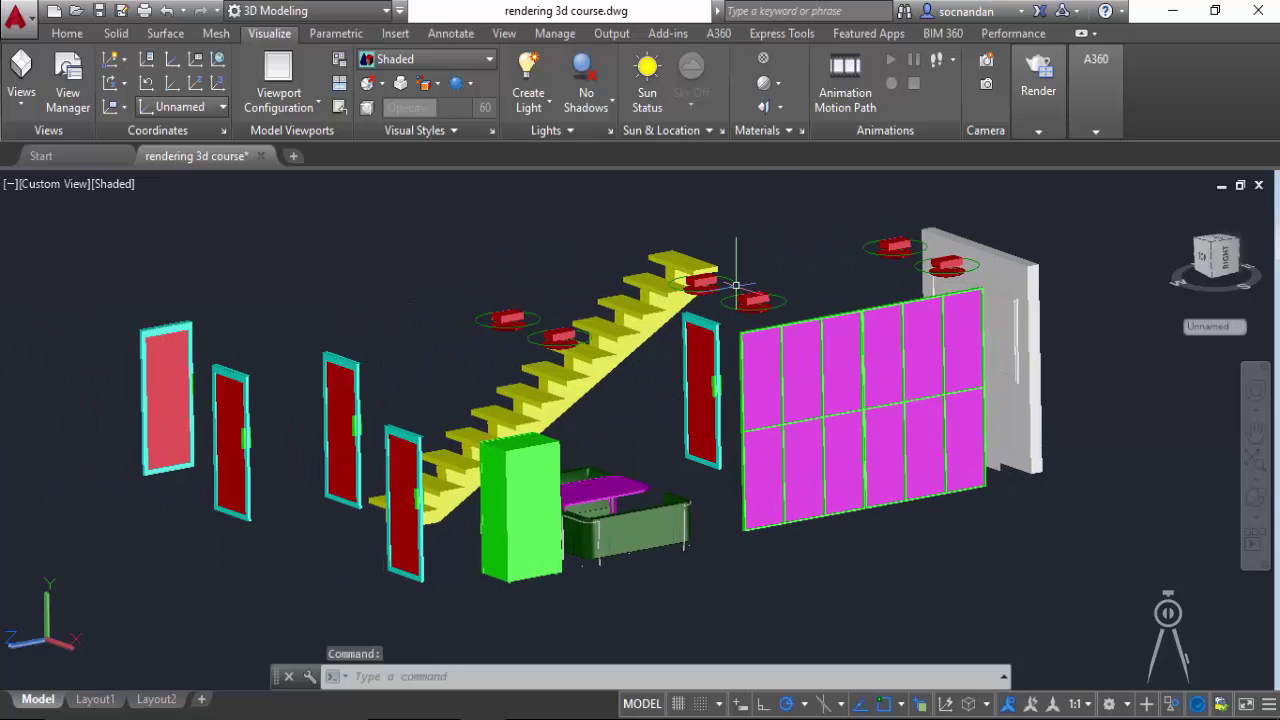
pyautogui.click(781, 130)
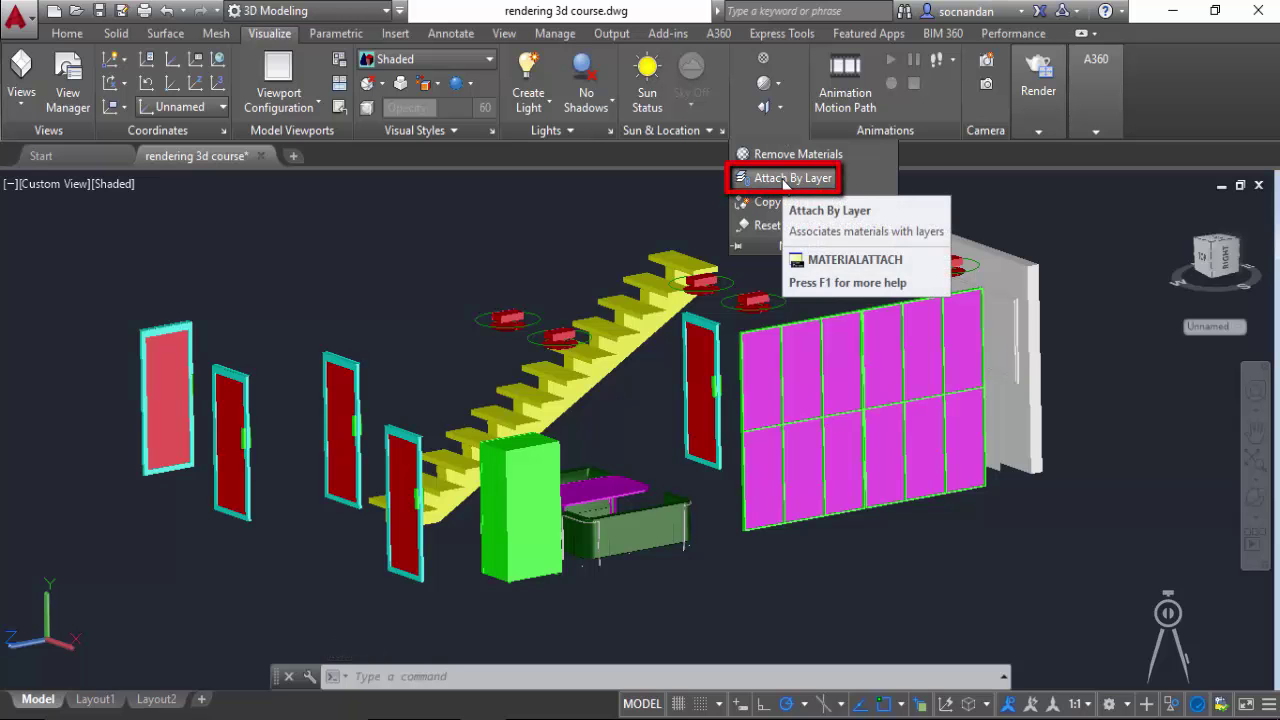
pyautogui.click(785, 179)
pyautogui.moveTo(624, 172); pyautogui.dragTo(422, 114)
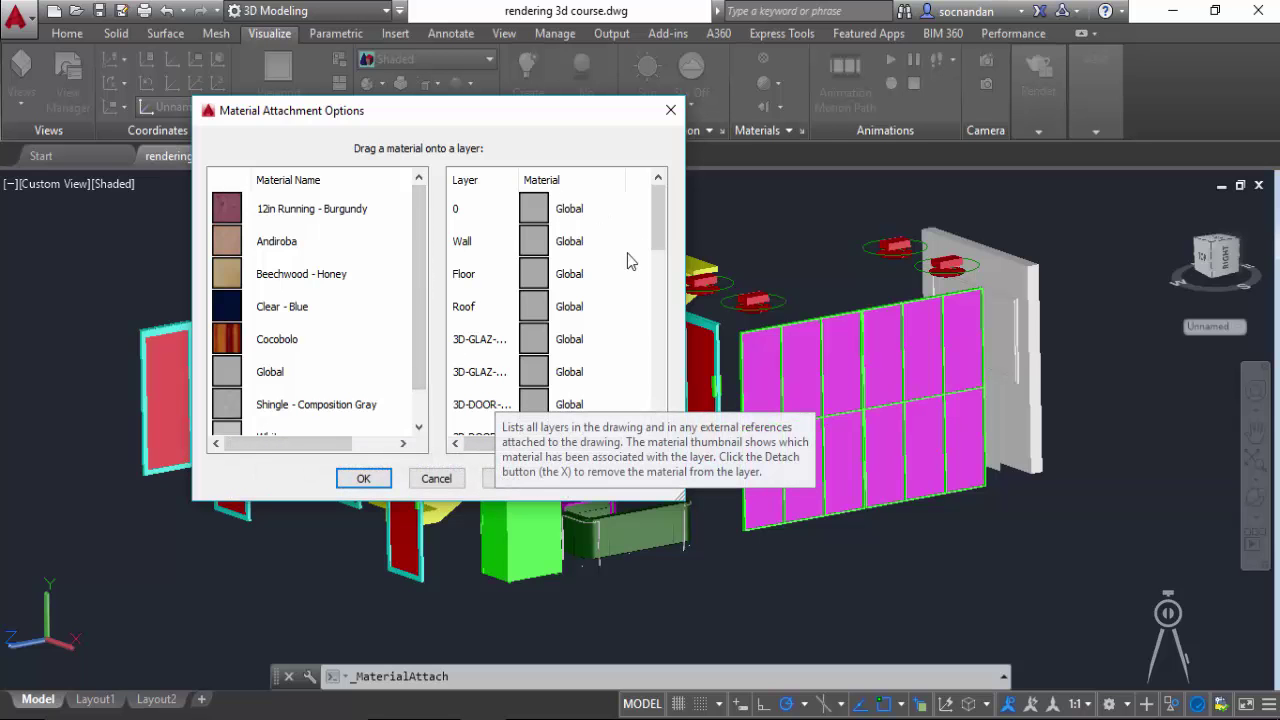
pyautogui.moveTo(663, 229)
pyautogui.mouseDown()
pyautogui.moveTo(654, 306)
pyautogui.moveTo(659, 206)
pyautogui.mouseUp()
pyautogui.moveTo(525, 113); pyautogui.dragTo(388, 140)
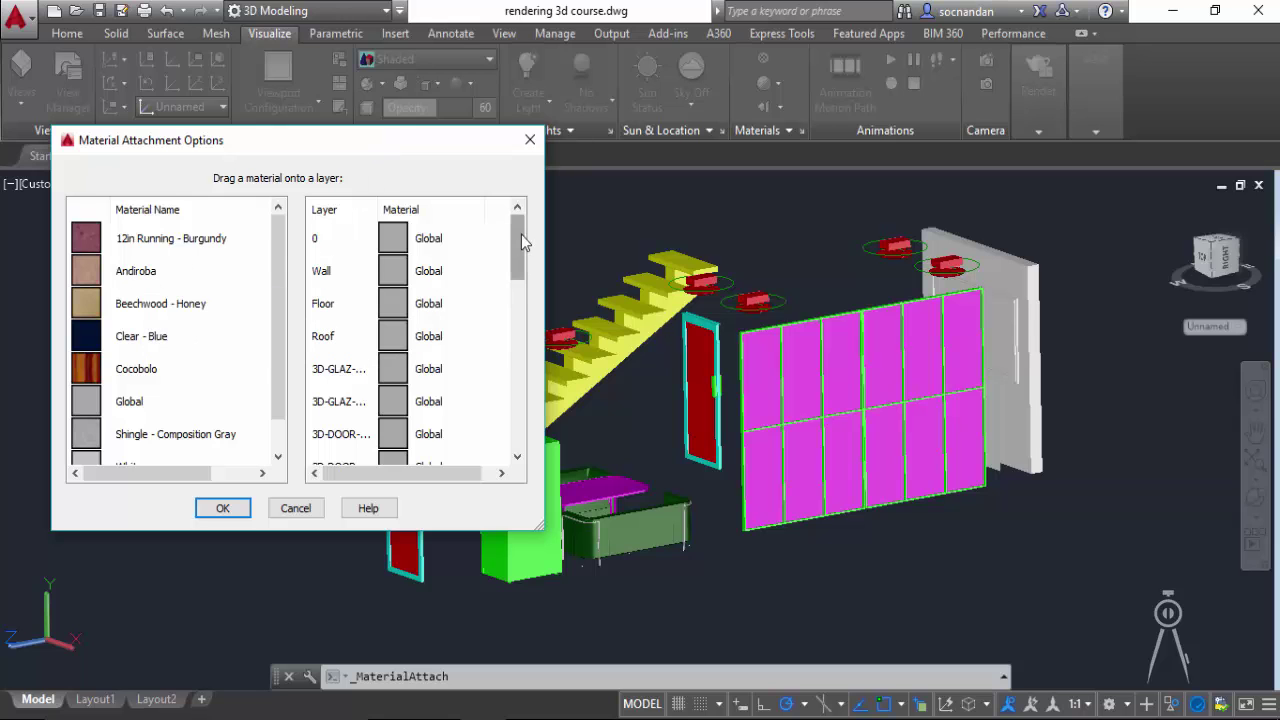
pyautogui.moveTo(521, 241); pyautogui.dragTo(537, 422)
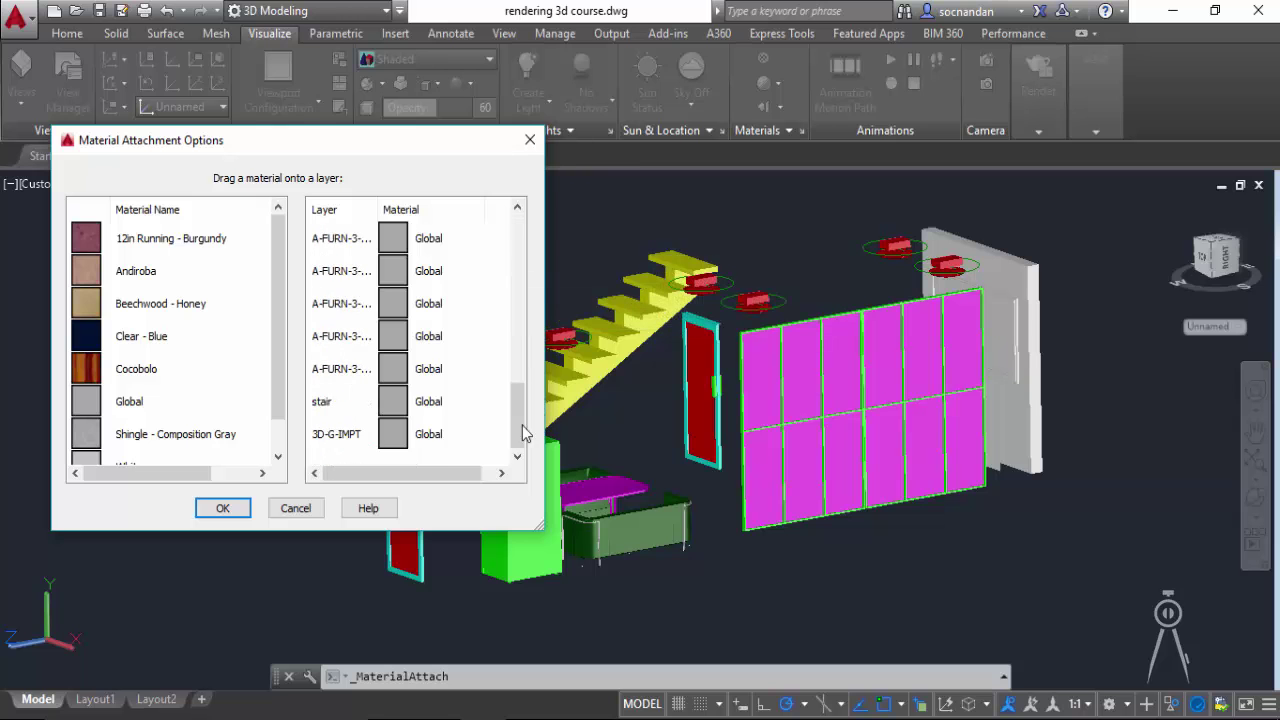
pyautogui.click(128, 278)
pyautogui.moveTo(128, 278); pyautogui.dragTo(338, 404)
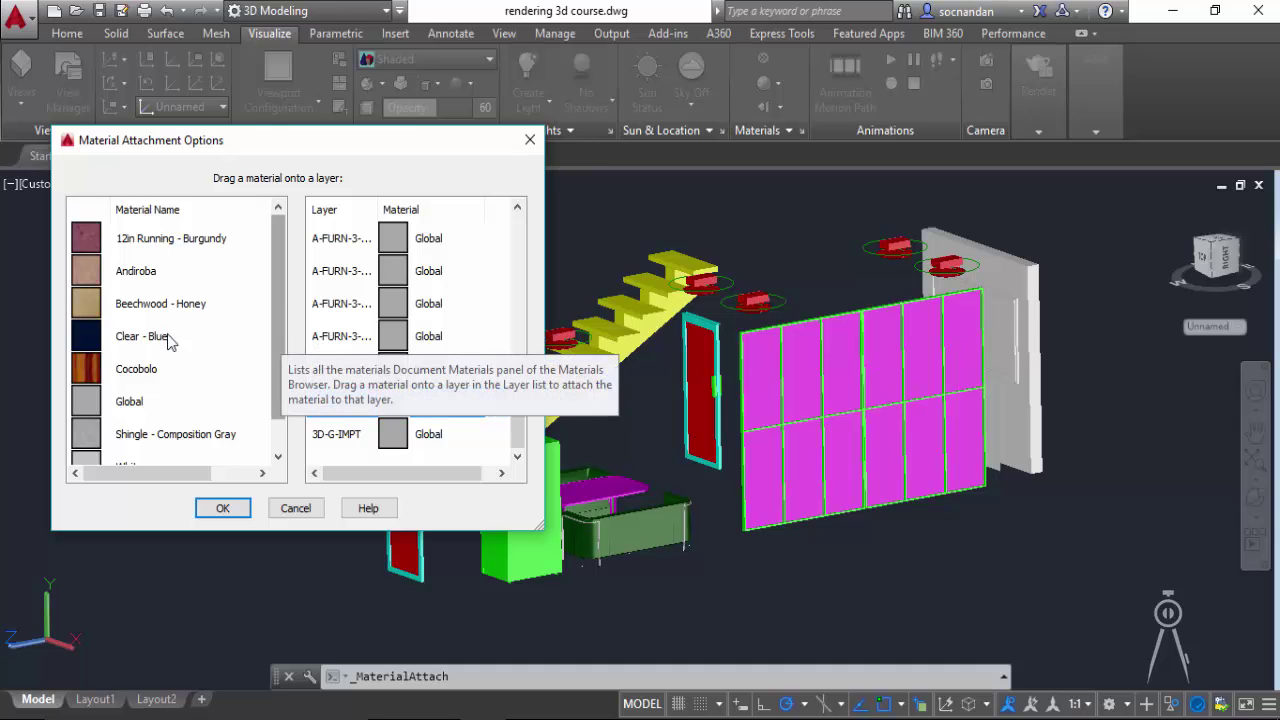
# Attach the Clear - Blue material to the 3D-GLAZ-CURTAIN-WALL layer, widening the layer name column to read the names
pyautogui.click(113, 345)
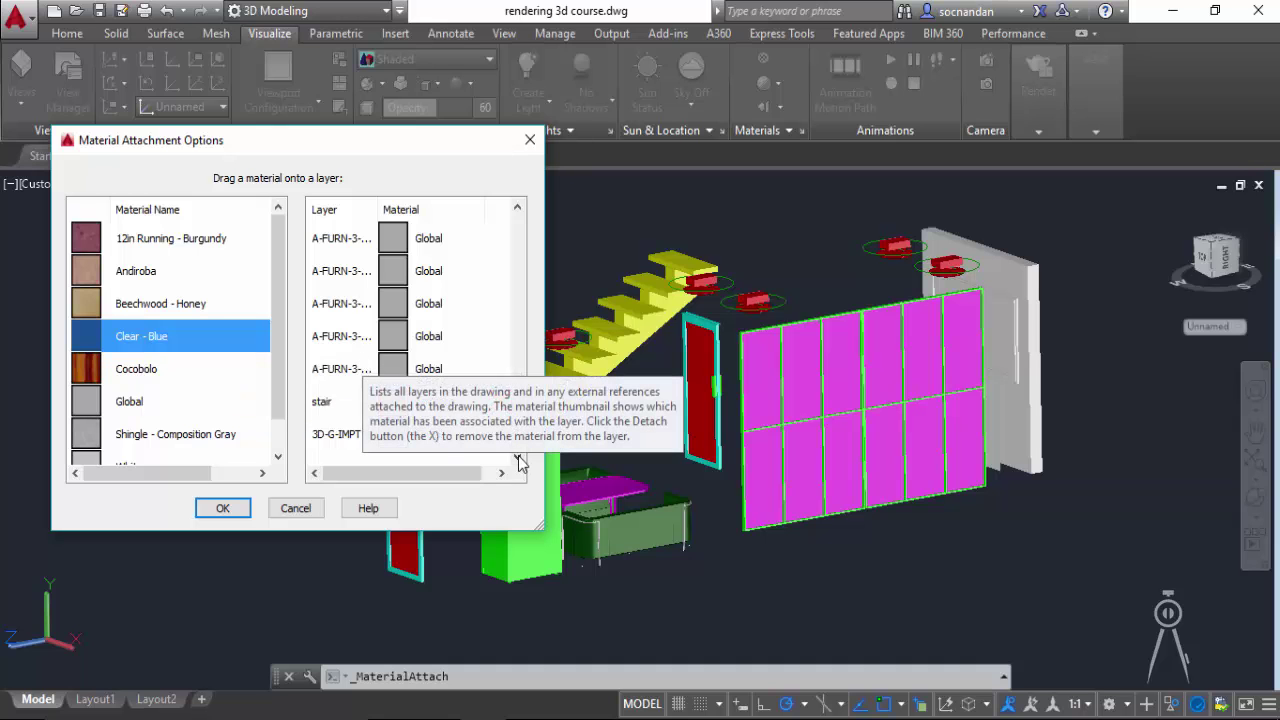
pyautogui.moveTo(520, 400); pyautogui.dragTo(518, 316)
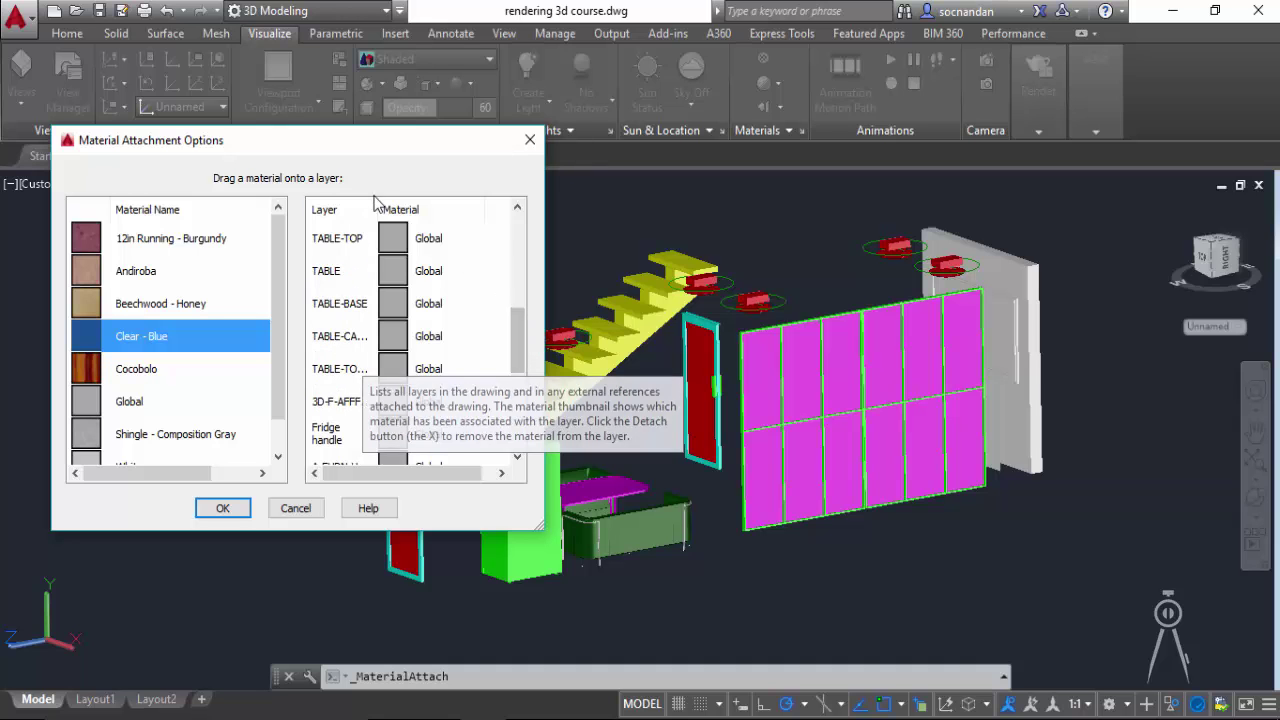
pyautogui.moveTo(378, 209); pyautogui.dragTo(411, 210)
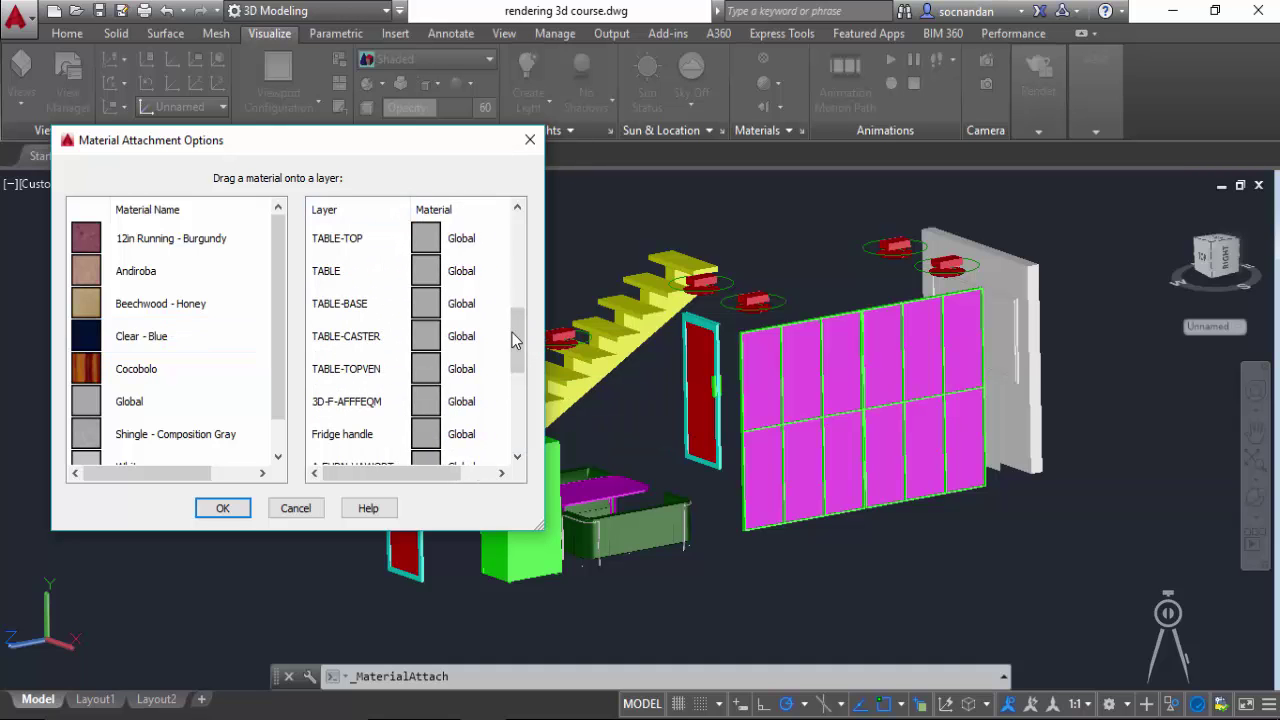
pyautogui.moveTo(521, 344); pyautogui.dragTo(521, 269)
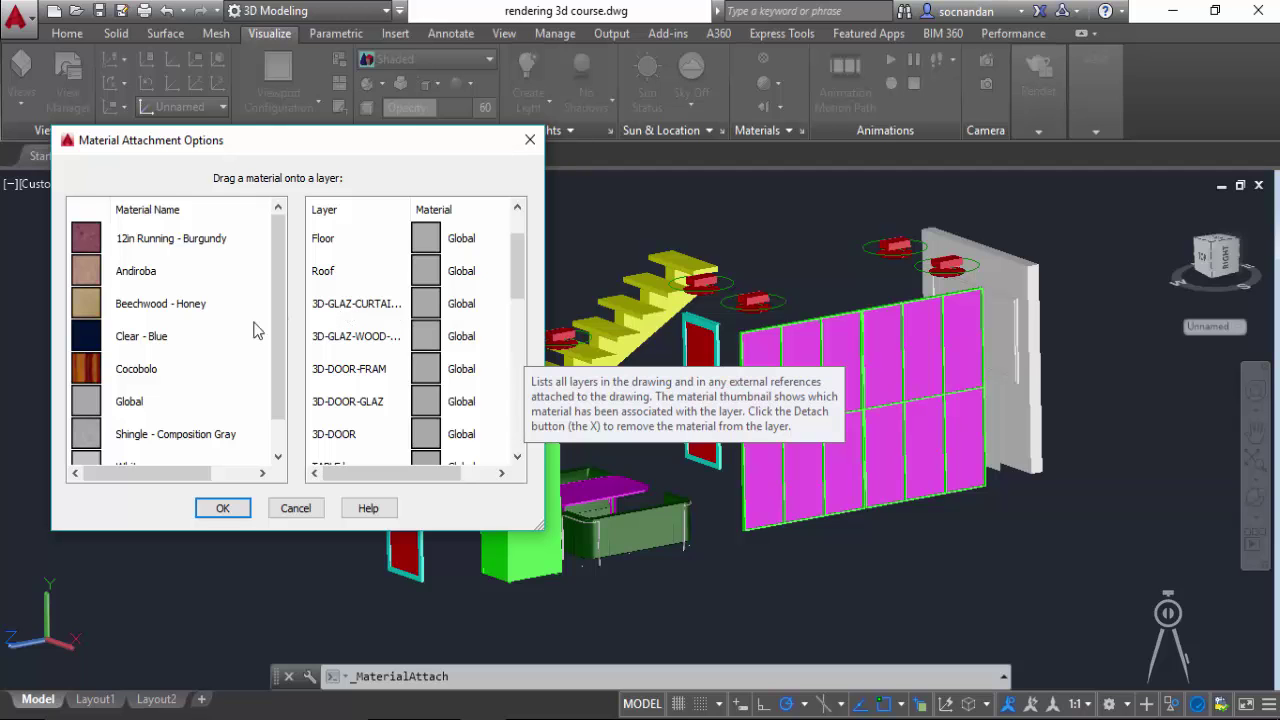
pyautogui.moveTo(152, 342); pyautogui.dragTo(364, 307)
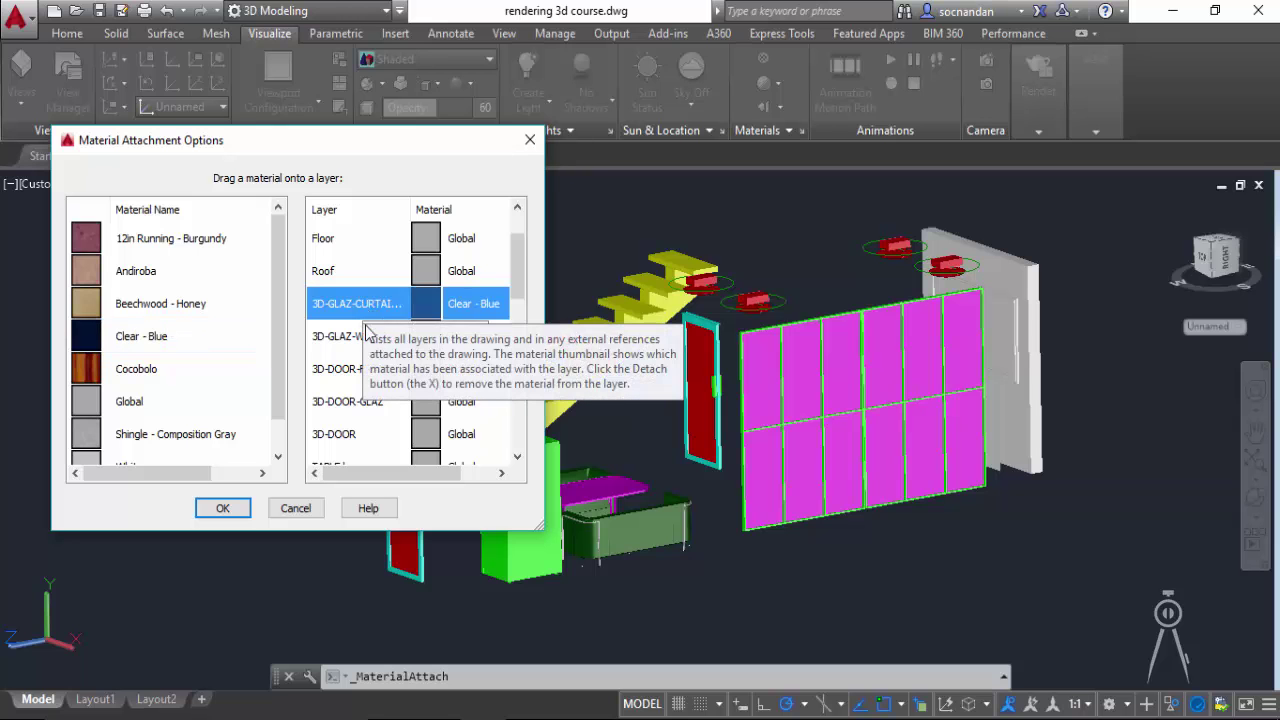
# Attach the Cocobolo material to the 3D-GLAZ-WOOD-CURTAIN layer
pyautogui.click(347, 340)
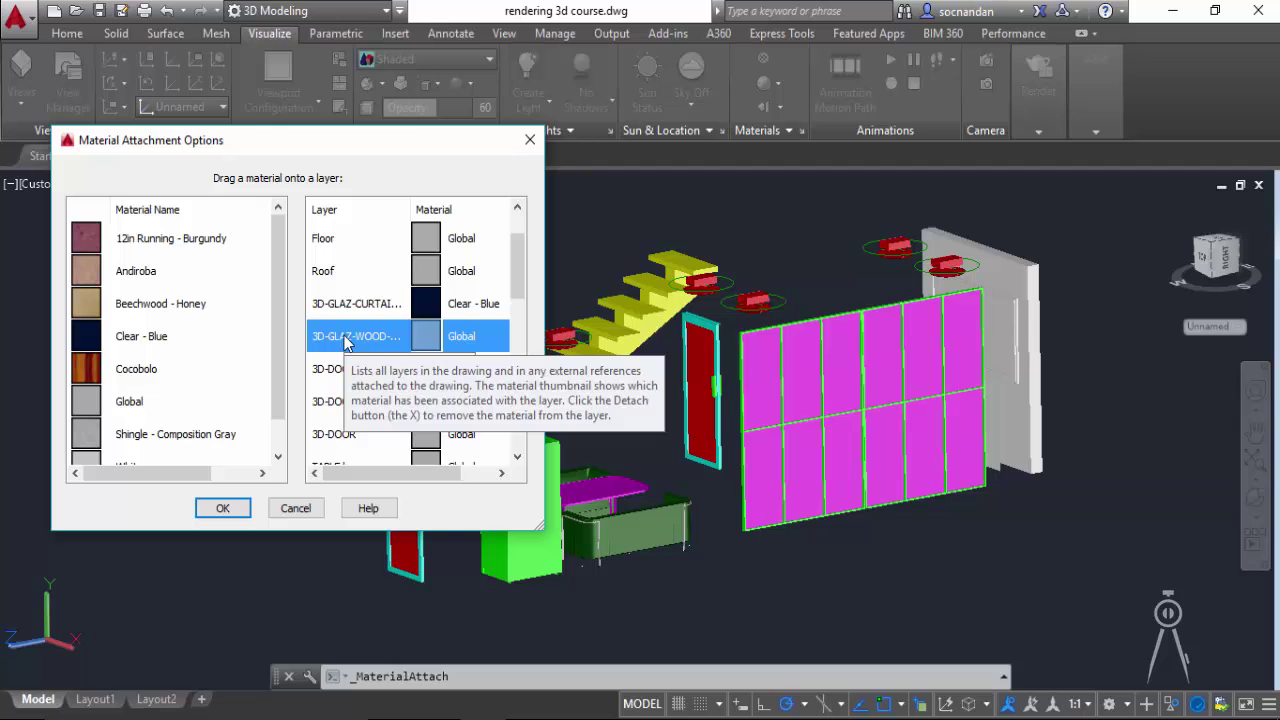
pyautogui.click(148, 378)
pyautogui.moveTo(142, 371); pyautogui.dragTo(355, 342)
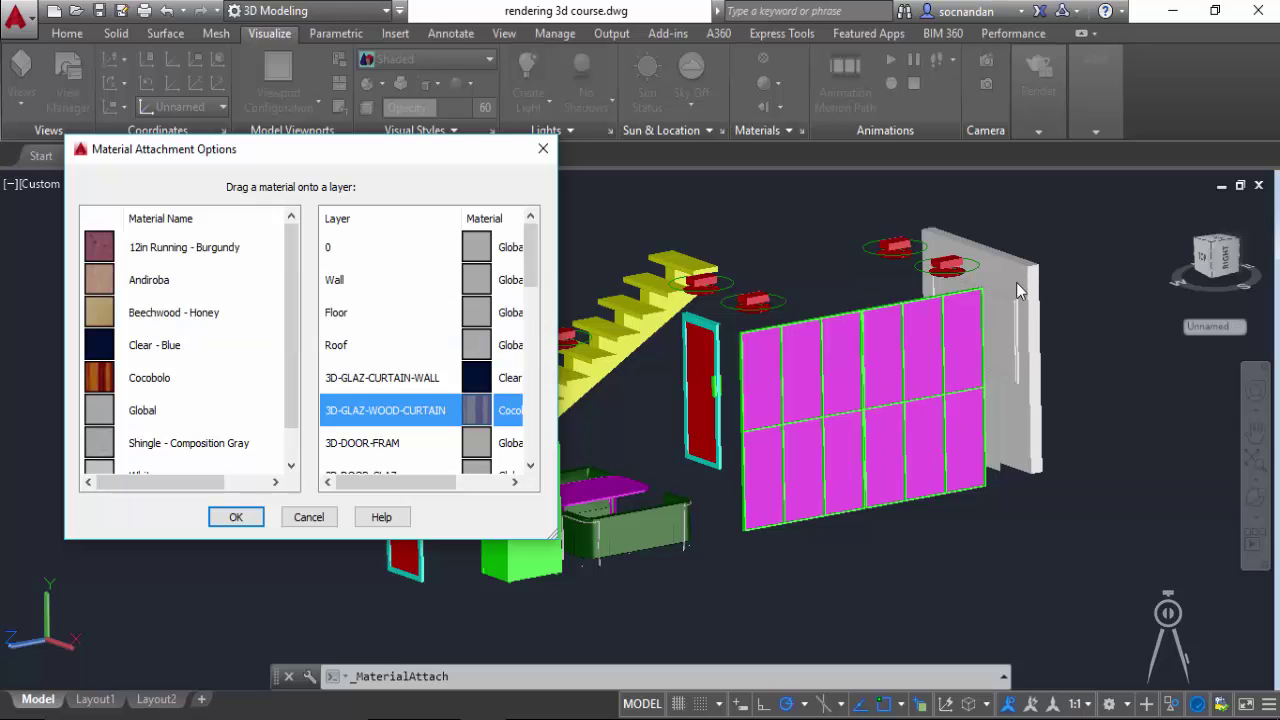
# Attach the 12in Running - Burgundy material to the brick-wall layer and accept the layer material assignments
pyautogui.scroll(-1, 535, 290)
pyautogui.moveTo(535, 290); pyautogui.dragTo(548, 455)
pyautogui.click(364, 444)
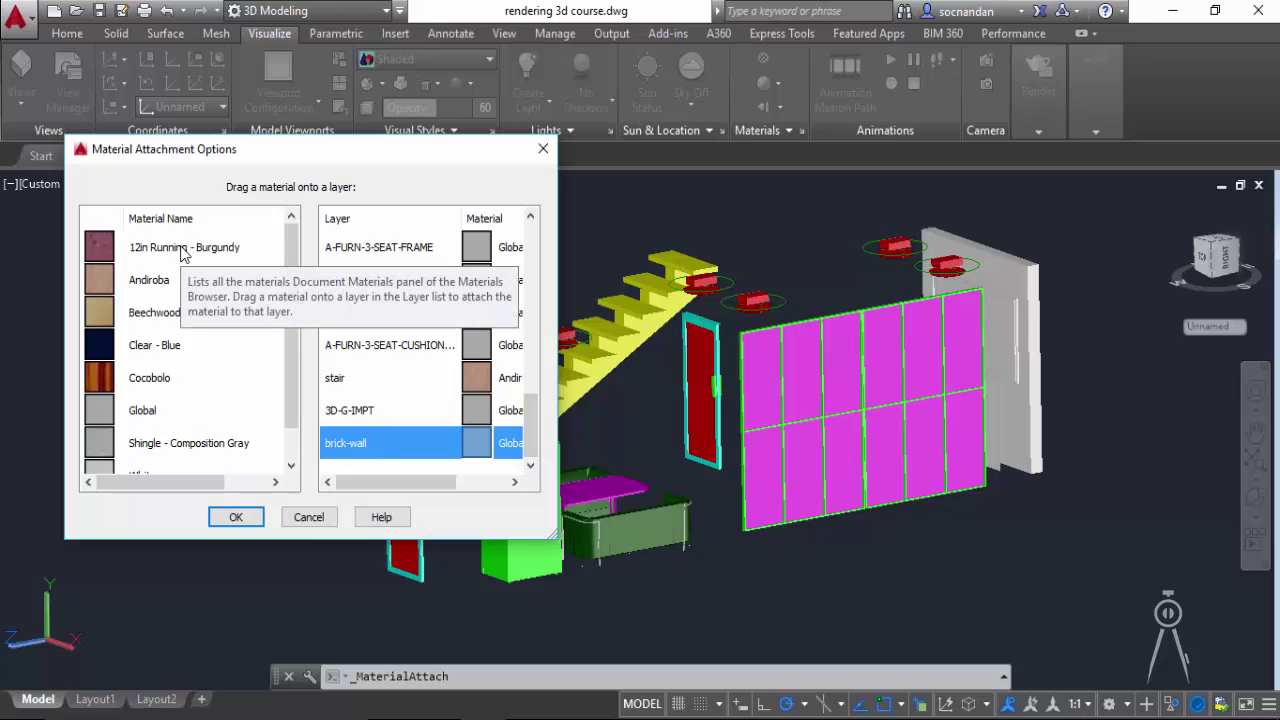
pyautogui.moveTo(182, 250); pyautogui.dragTo(364, 449)
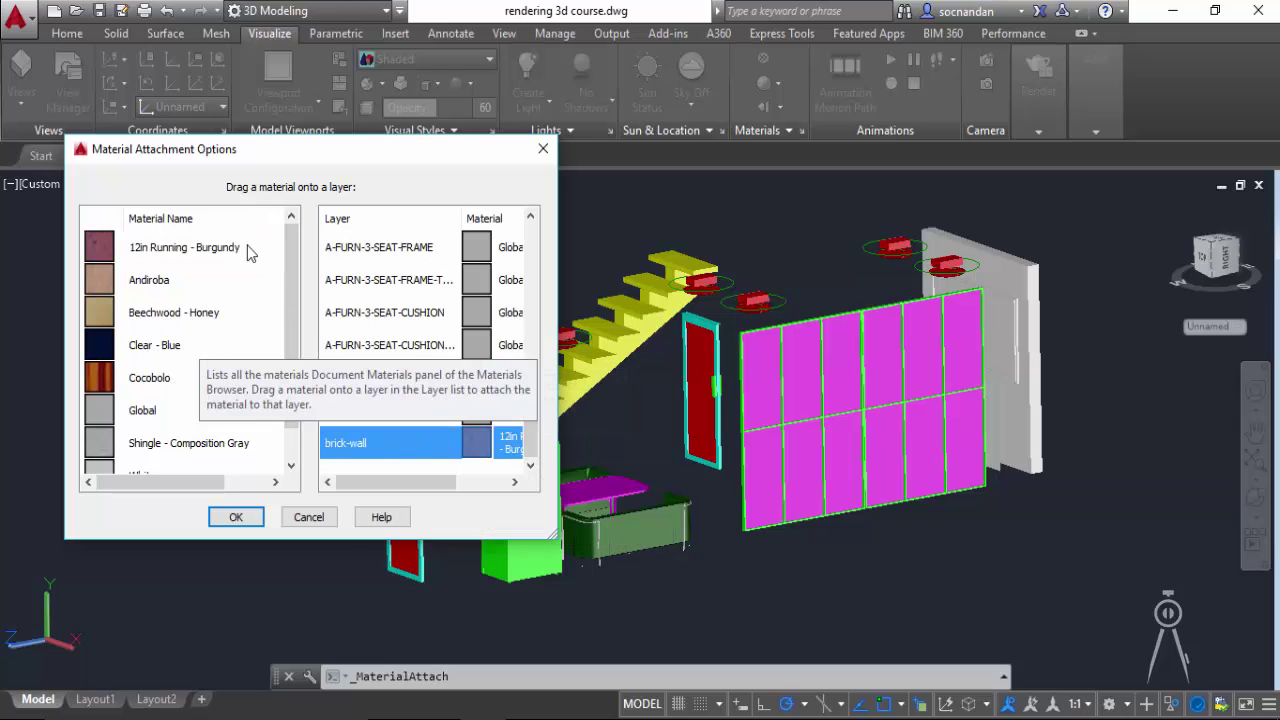
pyautogui.click(236, 518)
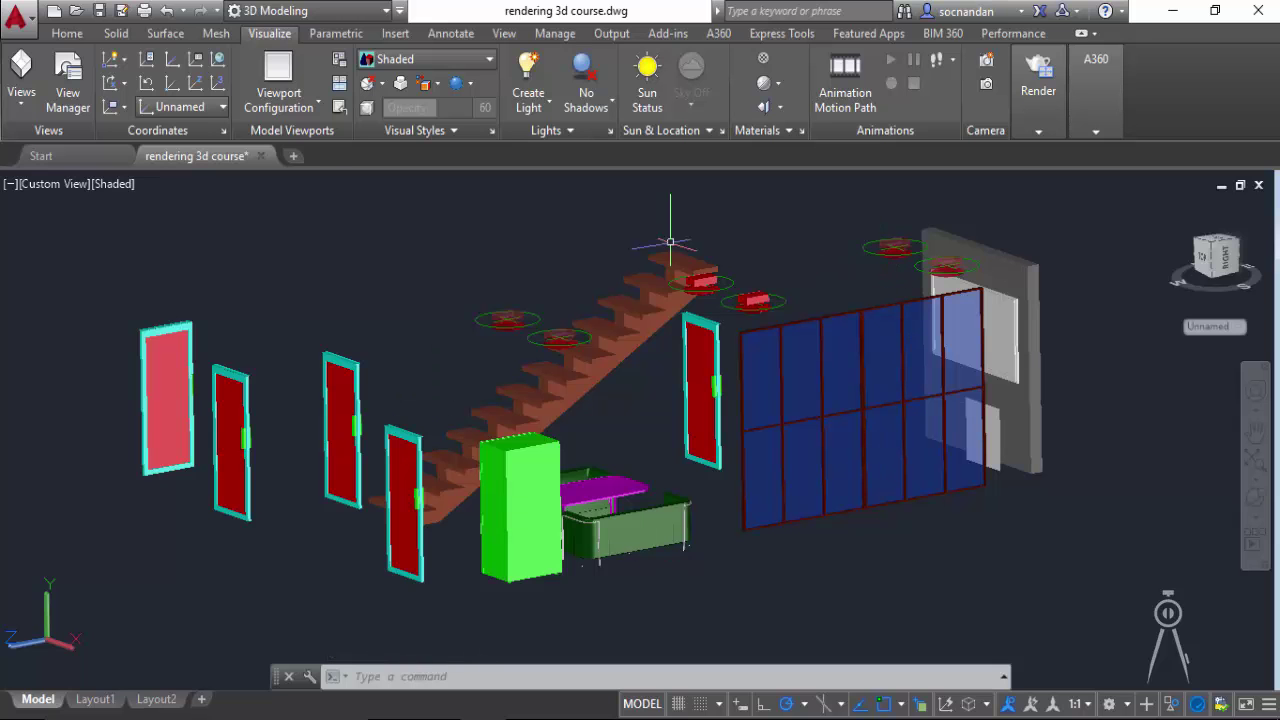
# Switch the viewport's visual style to Realistic
pyautogui.click(115, 185)
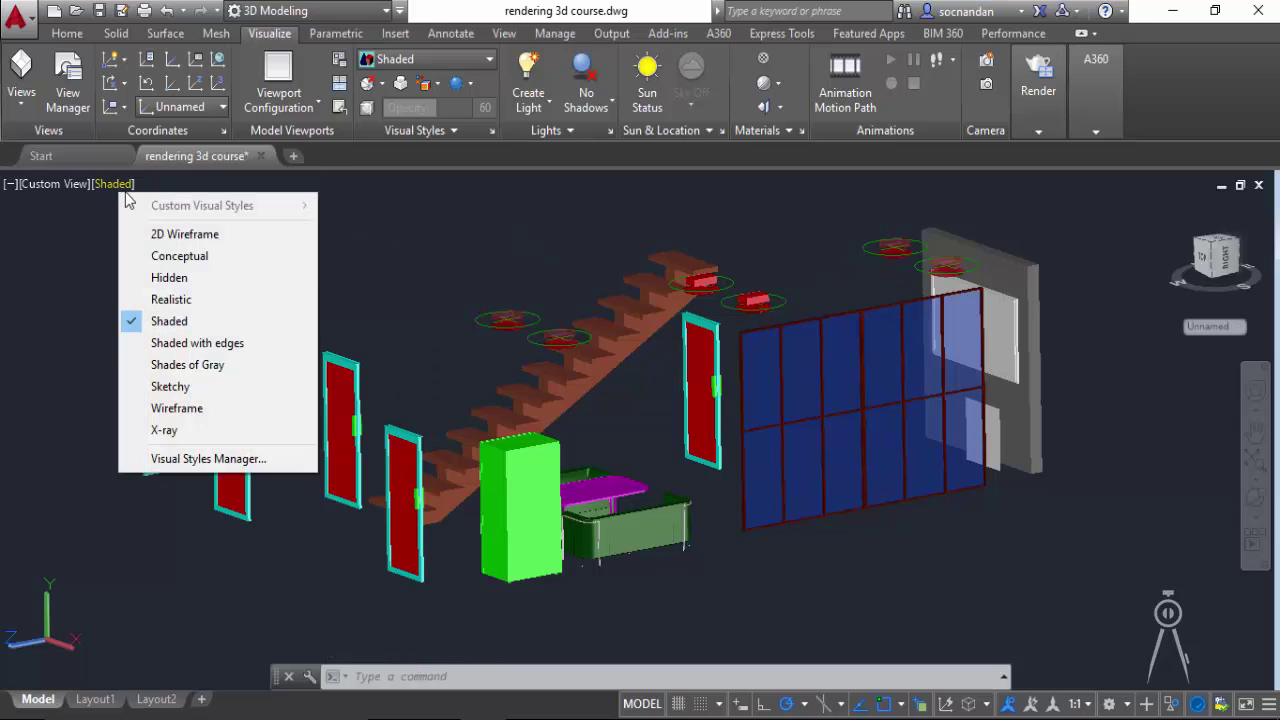
pyautogui.click(170, 295)
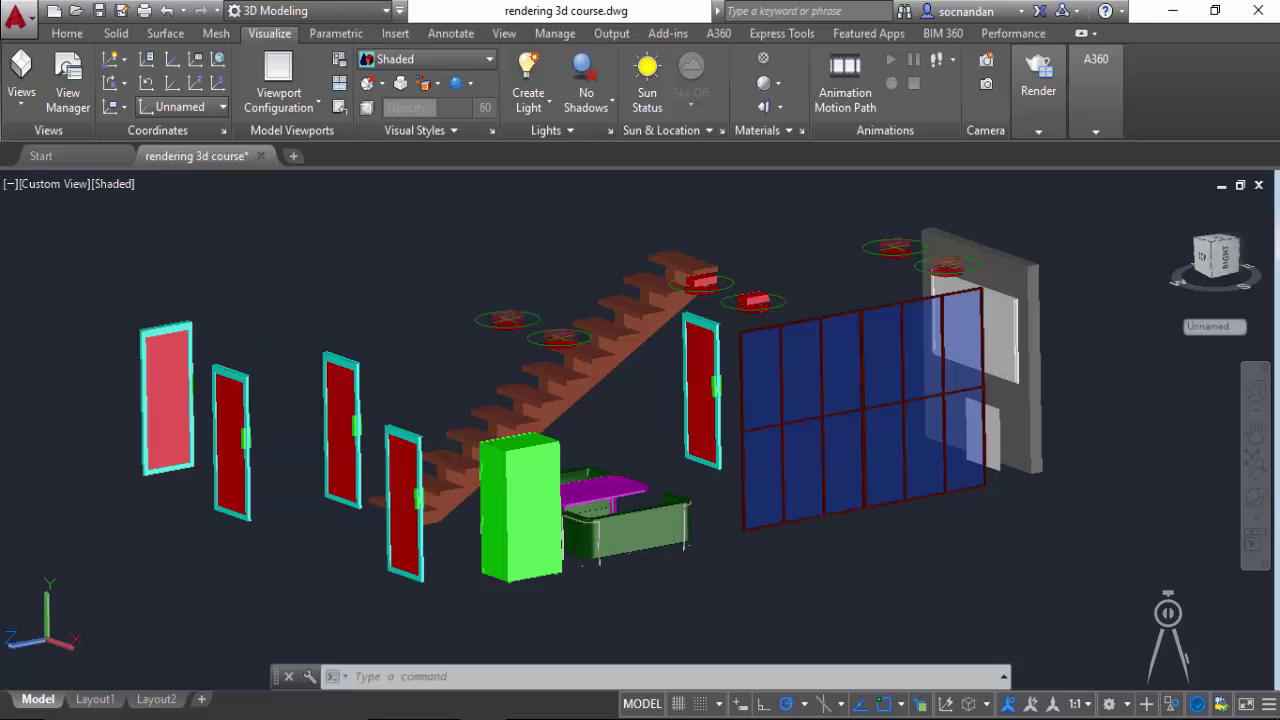